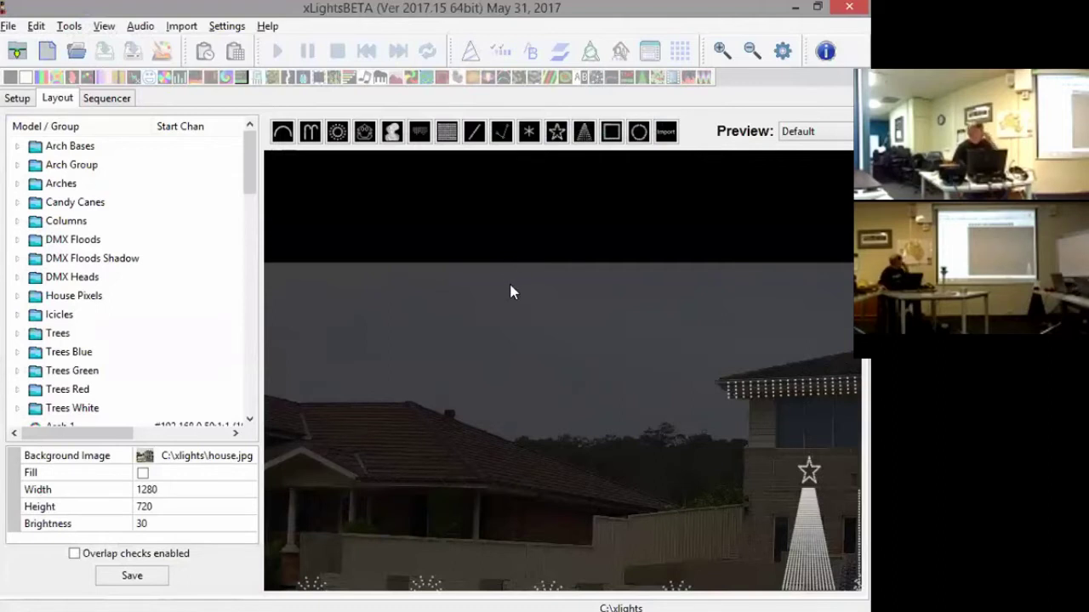
Set the layout preview's width to 600 and its height to 400
{"action": "left_click", "coordinate": [185, 493]}
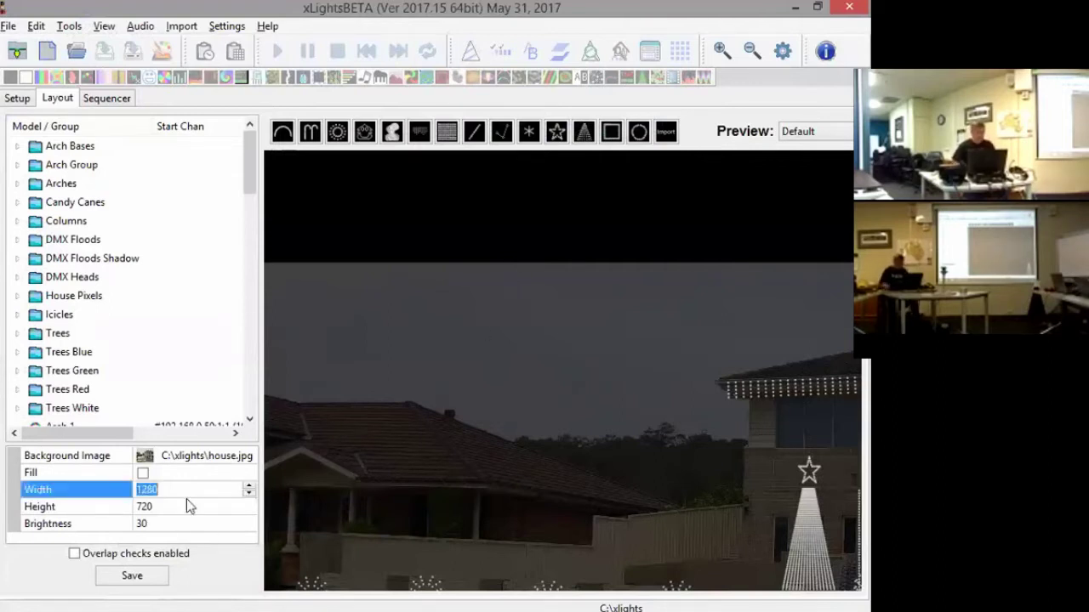
{"action": "type", "text": "600"}
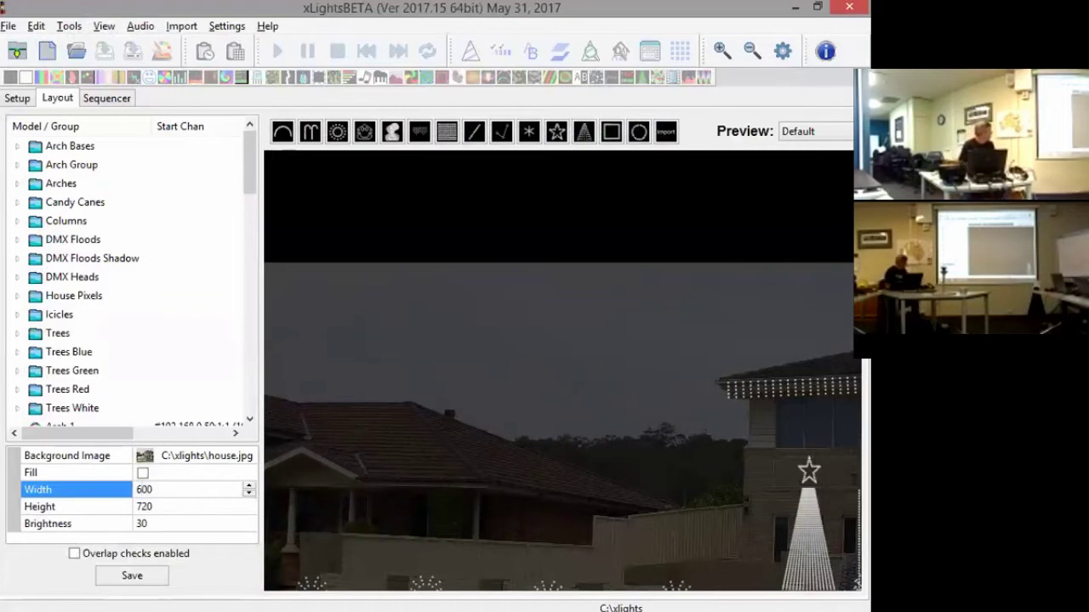
{"action": "key", "text": "Tab"}
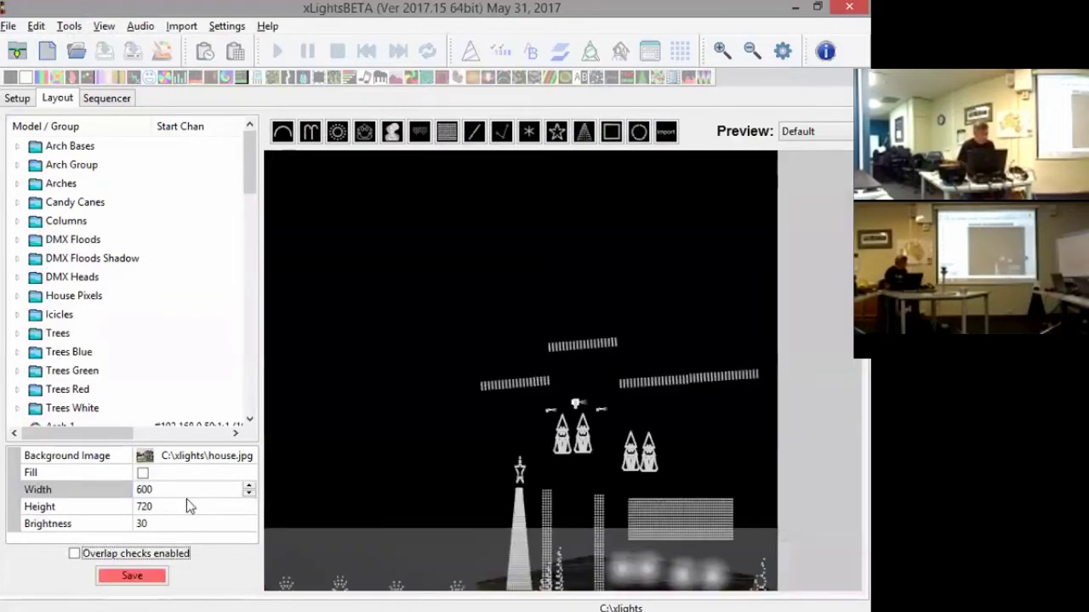
{"action": "left_click", "coordinate": [182, 505]}
{"action": "type", "text": "400"}
{"action": "key", "text": "Tab"}
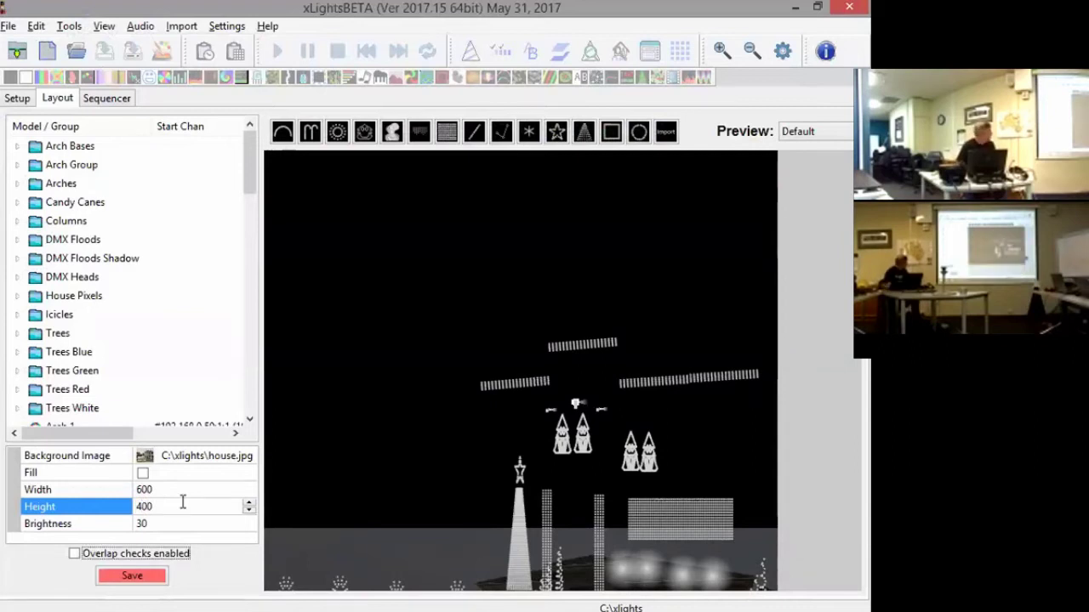
{"action": "left_click", "coordinate": [568, 495]}
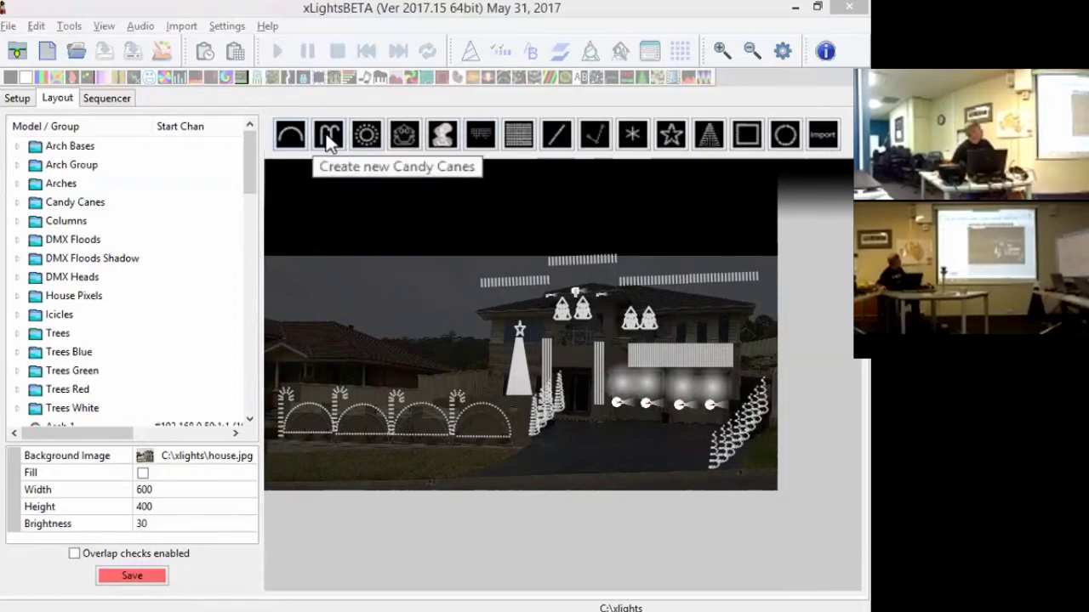
Review the model types available for creation, such as Candy Canes, Custom and Matrix
{"action": "left_click", "coordinate": [444, 138]}
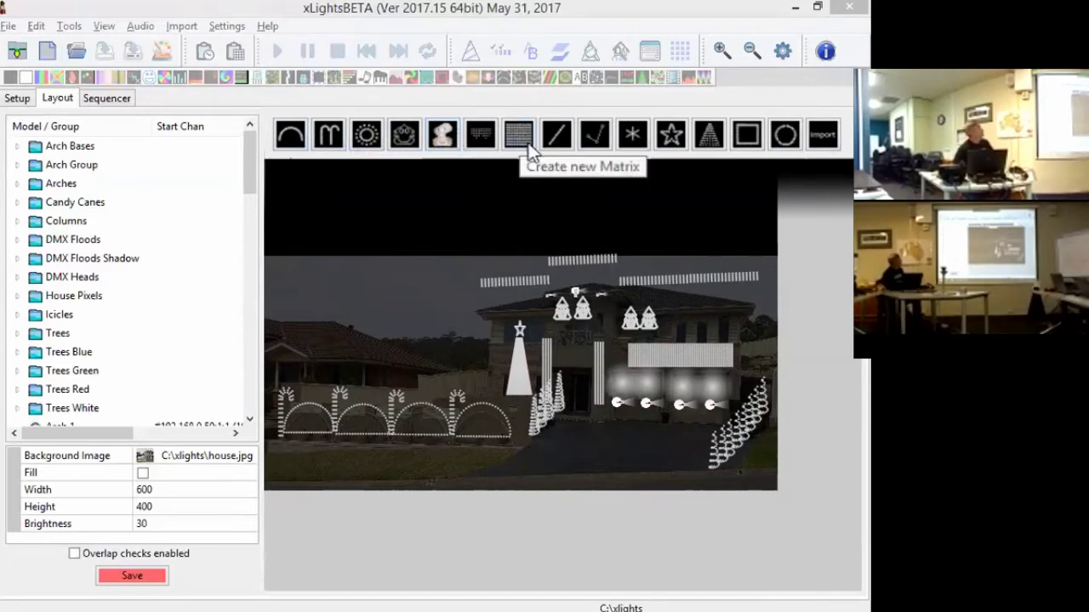
{"action": "left_click", "coordinate": [595, 145]}
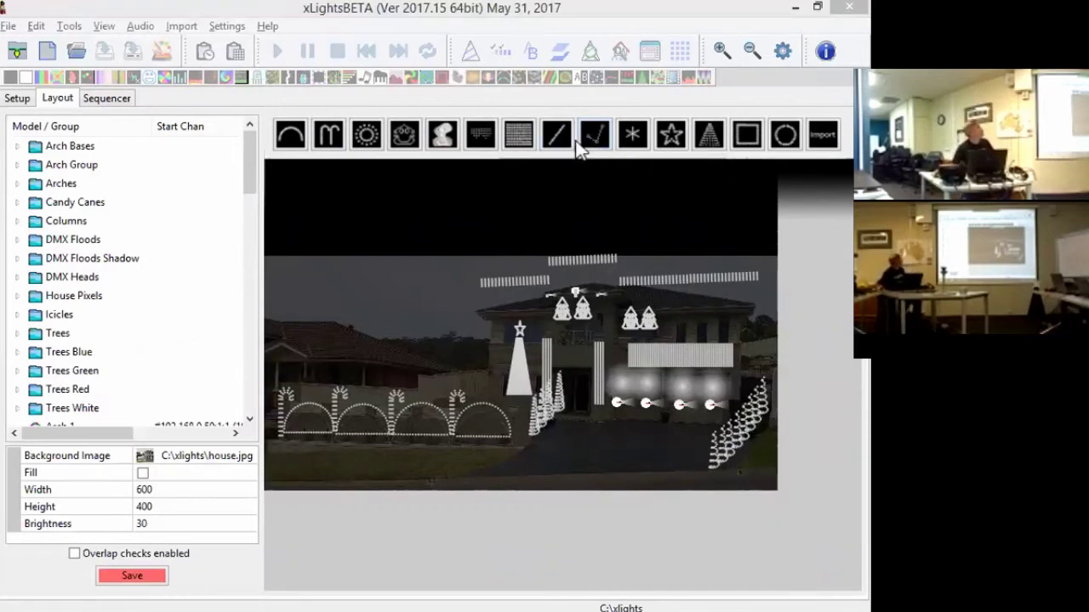
{"action": "left_click", "coordinate": [712, 148]}
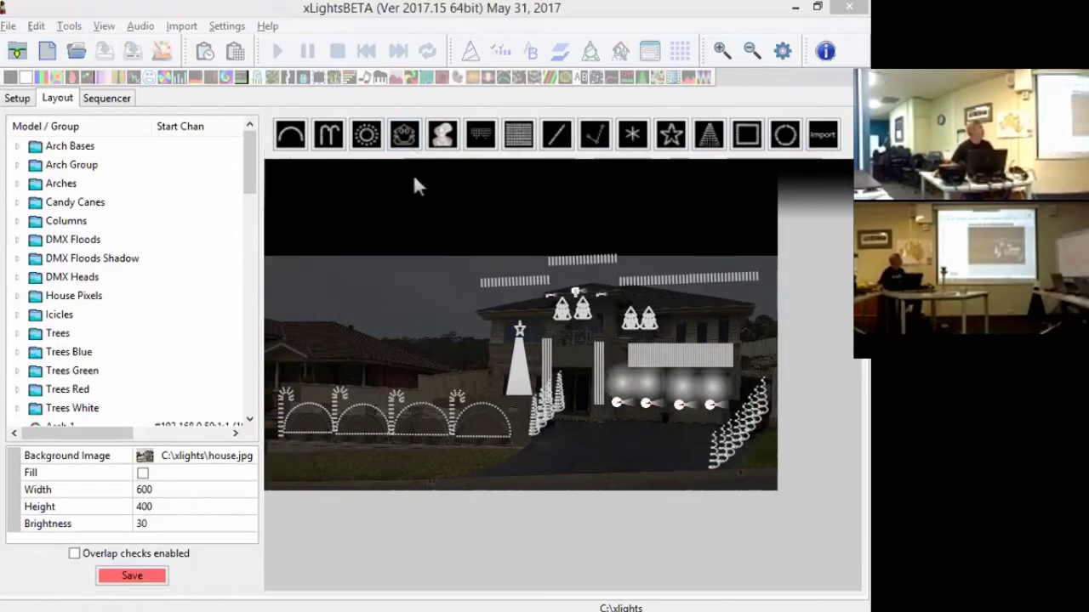
{"action": "left_click", "coordinate": [523, 144]}
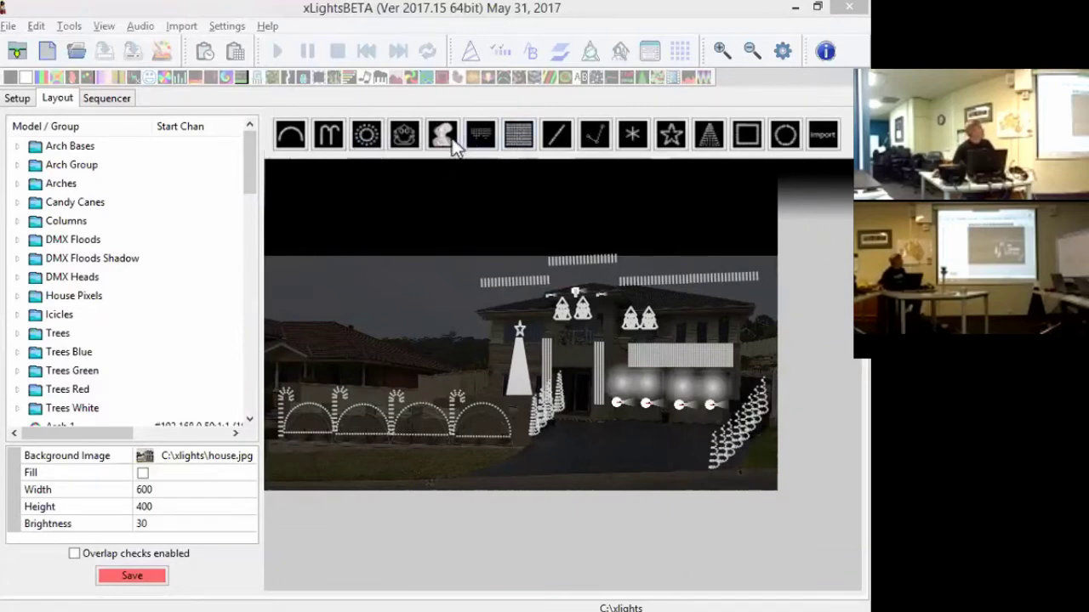
{"action": "left_click", "coordinate": [406, 138]}
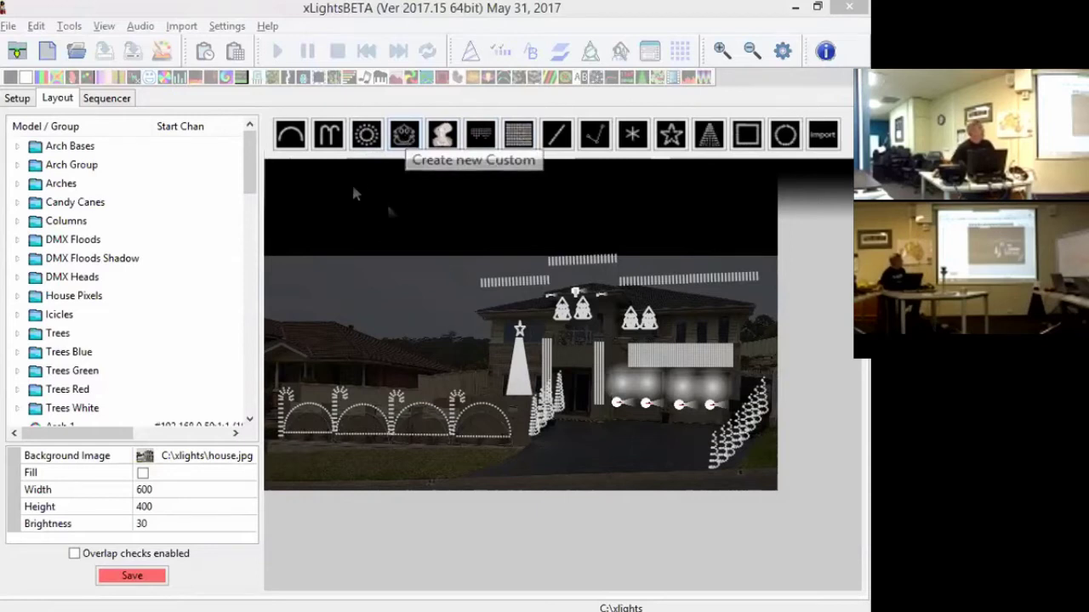
{"action": "left_click", "coordinate": [413, 146]}
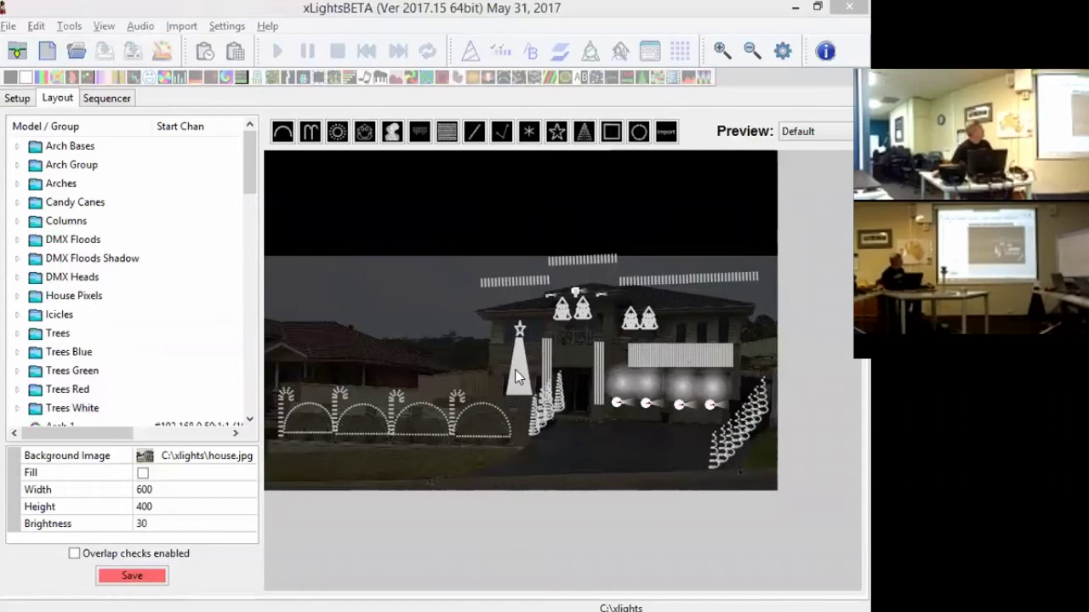
Inspect the Arch Group and Arches model groups, enlarging the settings area to see the group options and member models
{"action": "left_click", "coordinate": [85, 166]}
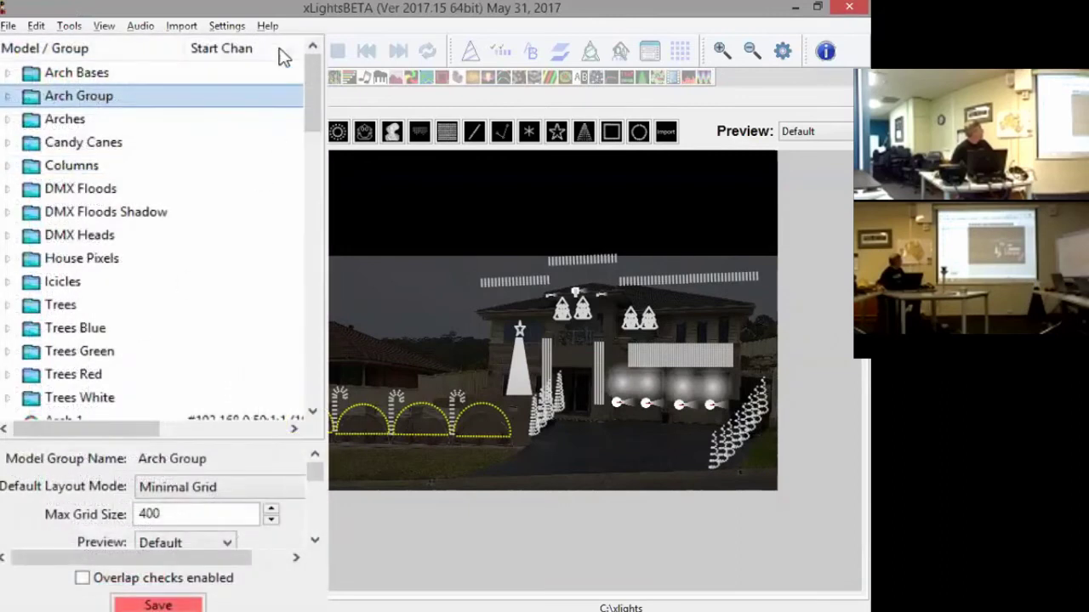
{"action": "left_click_drag", "start_coordinate": [306, 71], "coordinate": [243, 80]}
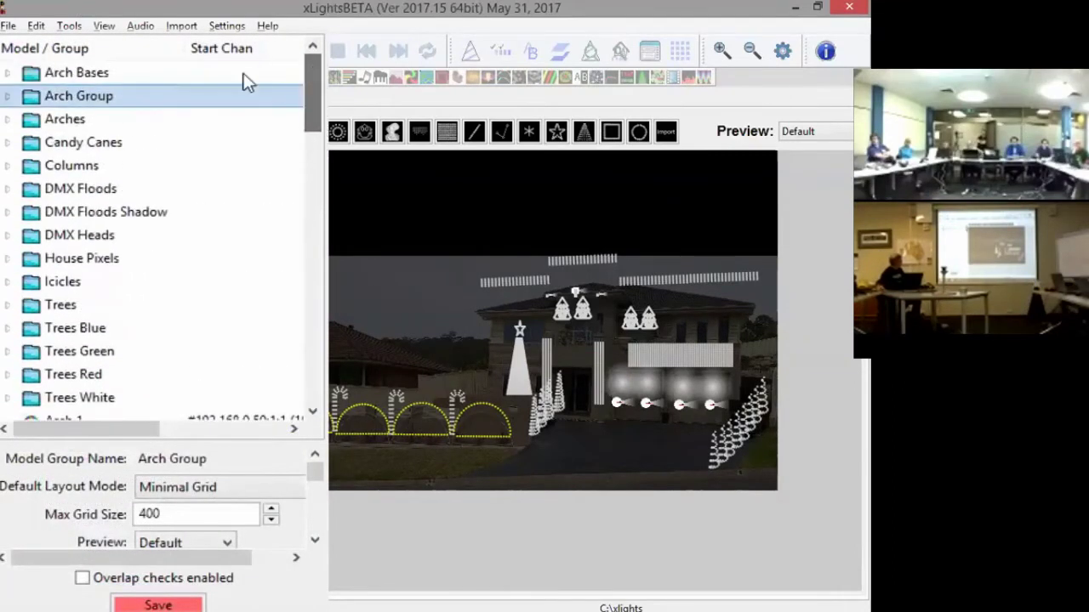
{"action": "left_click", "coordinate": [47, 119]}
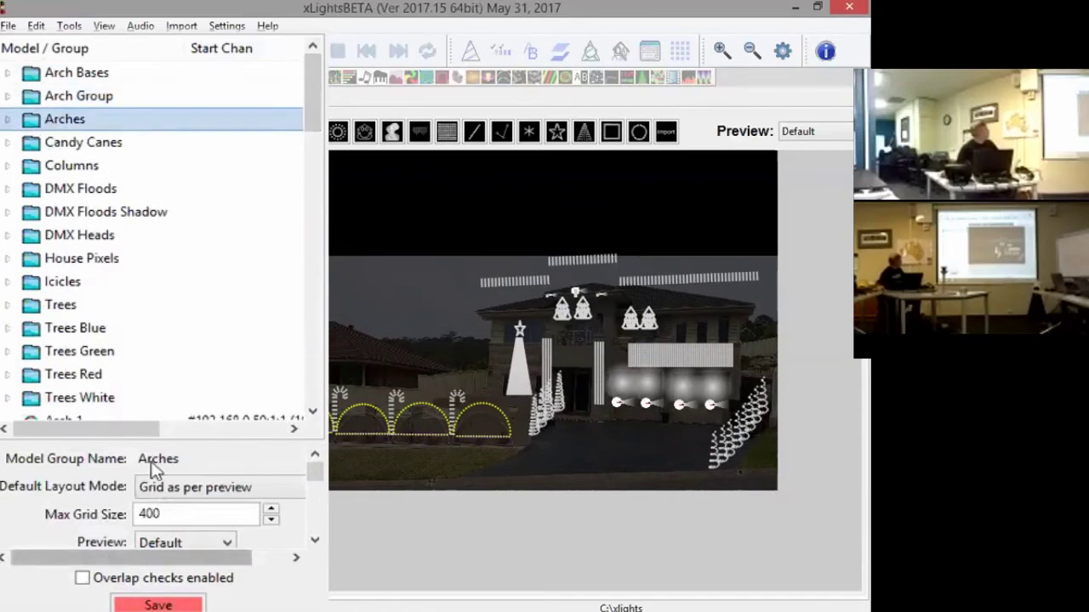
{"action": "left_click_drag", "start_coordinate": [144, 438], "coordinate": [134, 238]}
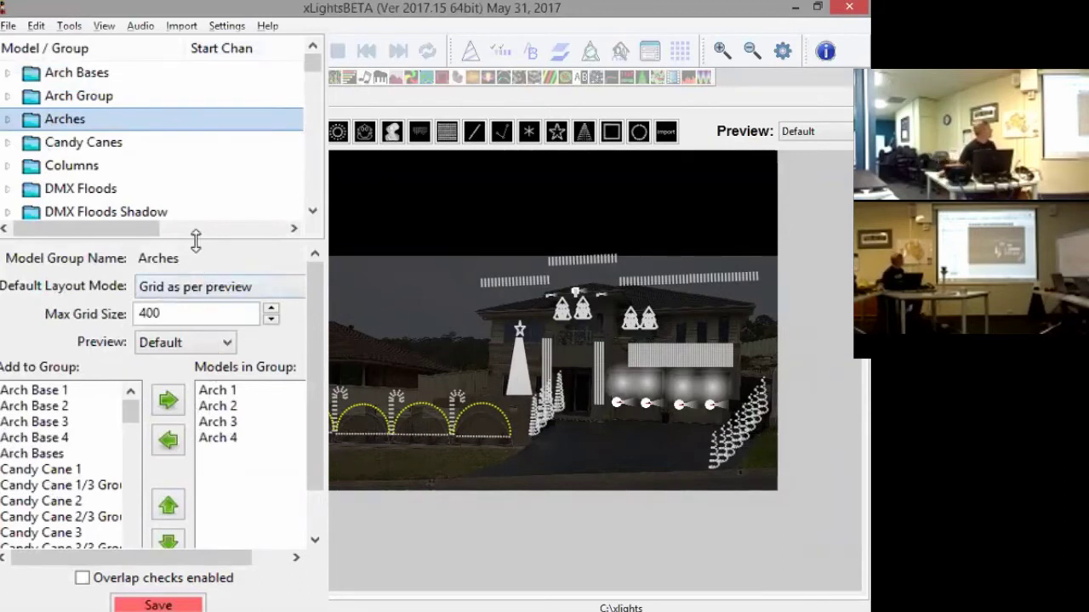
{"action": "left_click_drag", "start_coordinate": [194, 366], "coordinate": [194, 364]}
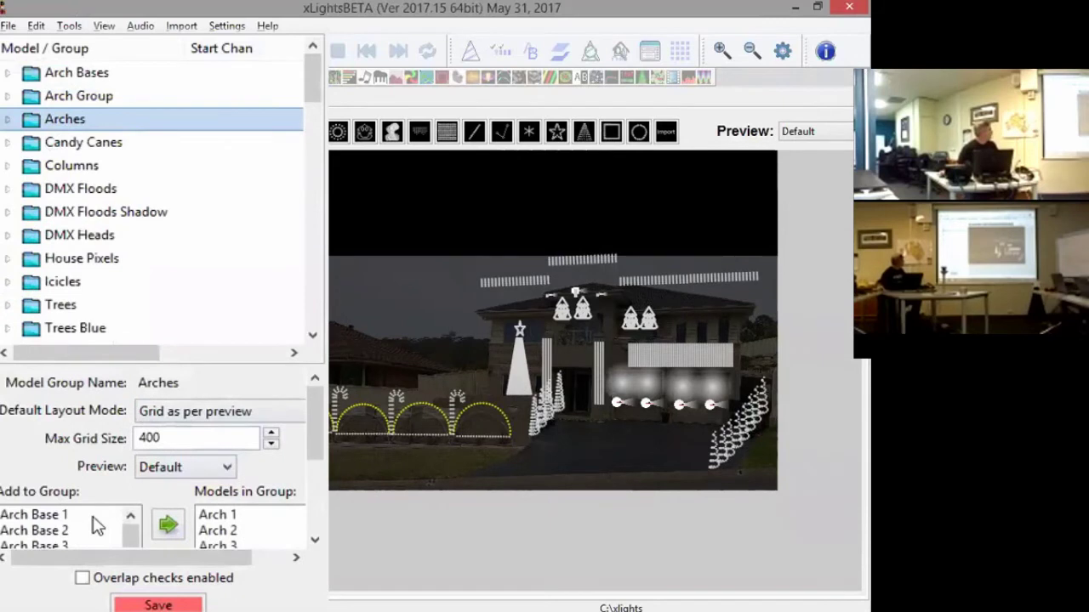
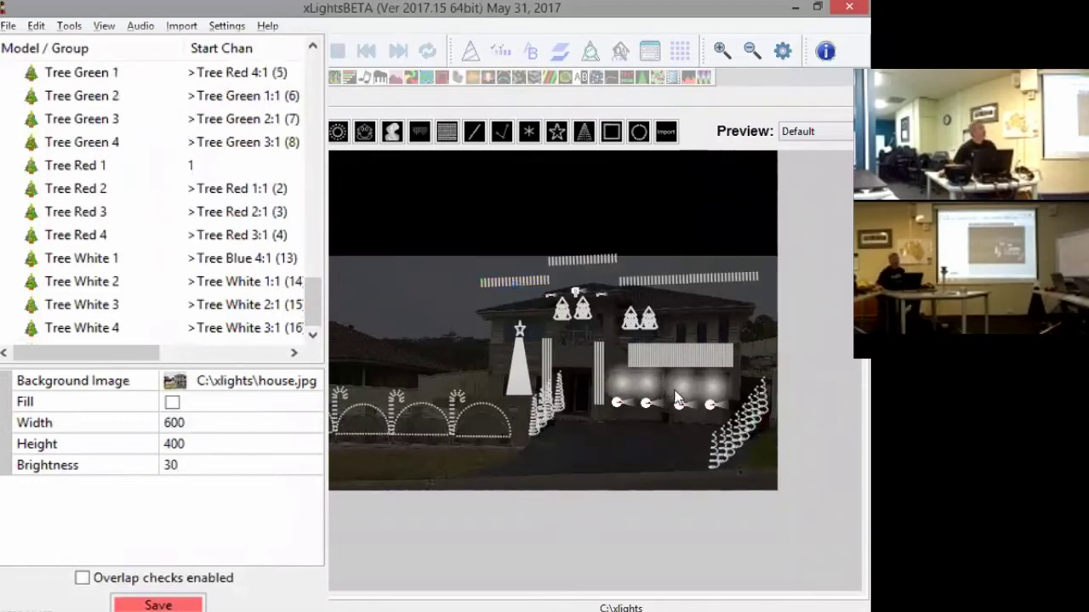
Check which layout previews are available, leaving Default selected
{"action": "left_click", "coordinate": [784, 136]}
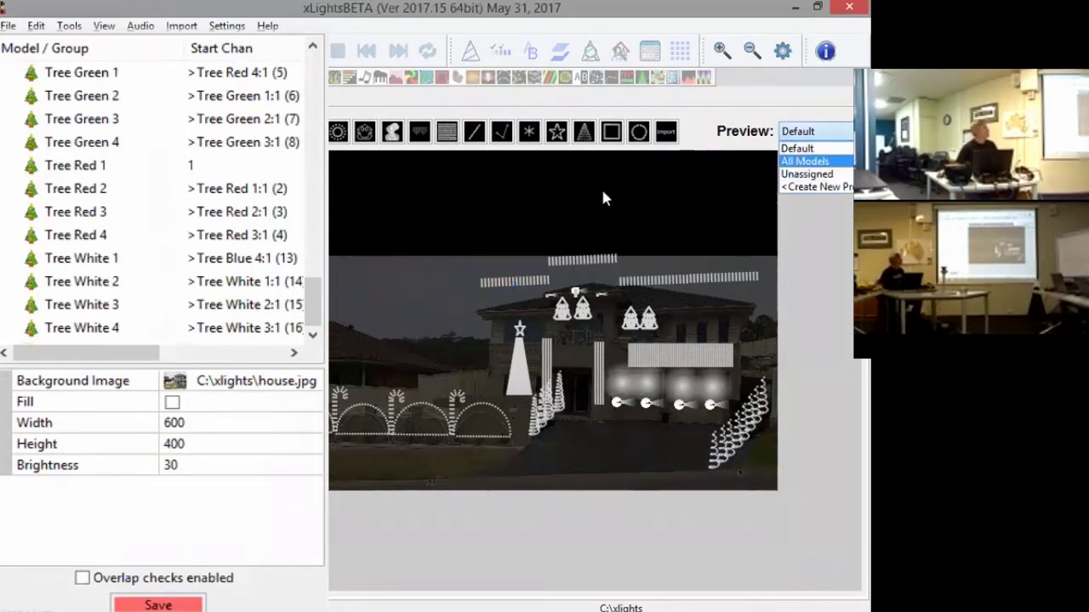
{"action": "left_click", "coordinate": [455, 225]}
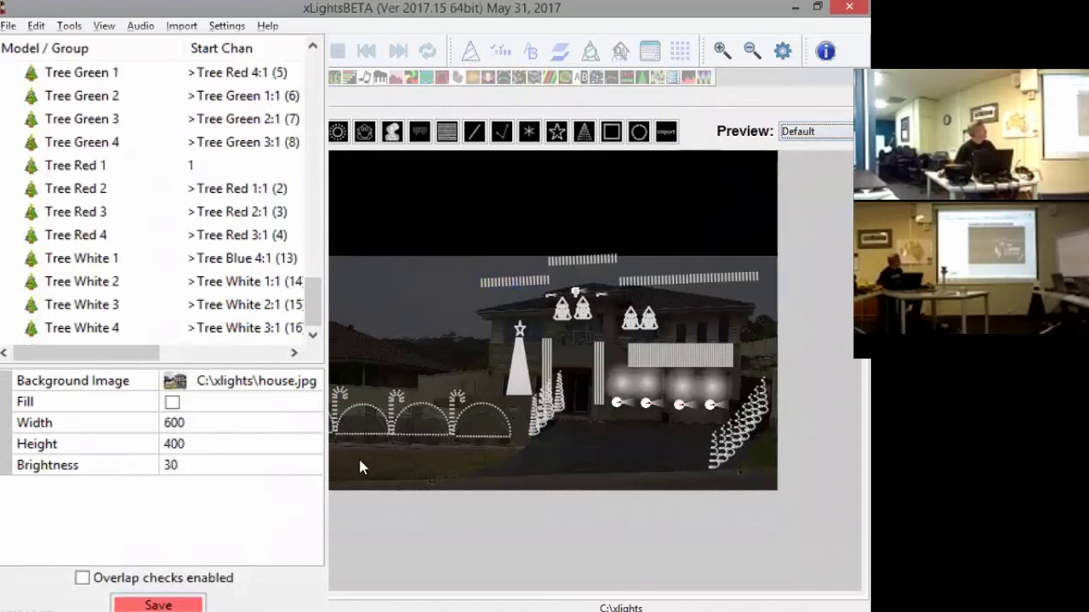
Select the Arch 2 model in the layout and examine its arch properties and Start Channel setting
{"action": "left_click", "coordinate": [347, 417]}
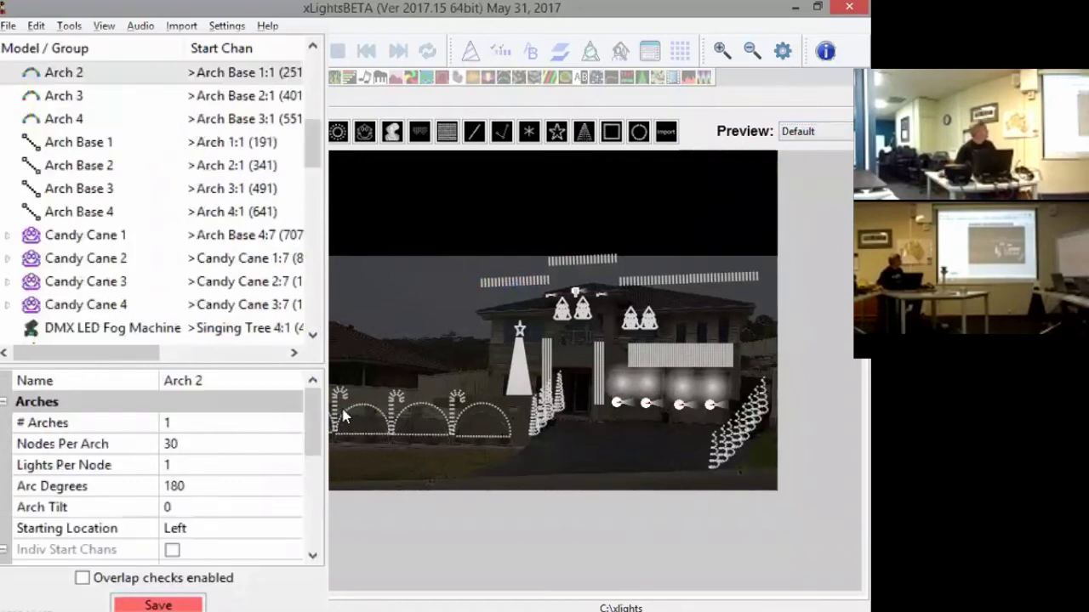
{"action": "mouse_move", "coordinate": [315, 423]}
{"action": "left_mouse_down"}
{"action": "mouse_move", "coordinate": [315, 510]}
{"action": "mouse_move", "coordinate": [321, 410]}
{"action": "left_mouse_up"}
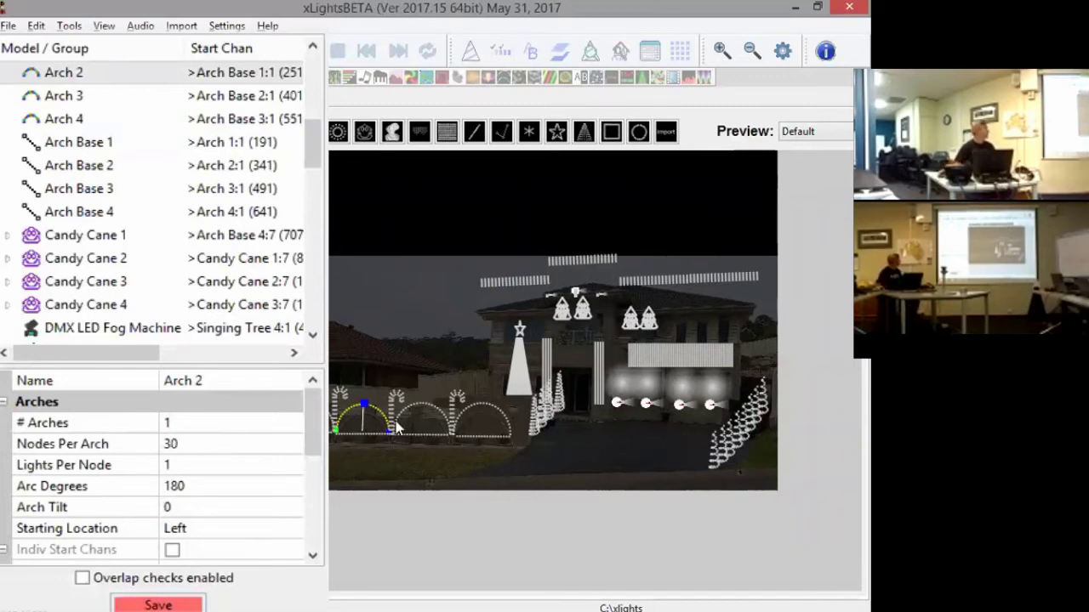
{"action": "mouse_move", "coordinate": [316, 428]}
{"action": "left_mouse_down"}
{"action": "mouse_move", "coordinate": [318, 464]}
{"action": "mouse_move", "coordinate": [321, 448]}
{"action": "left_mouse_up"}
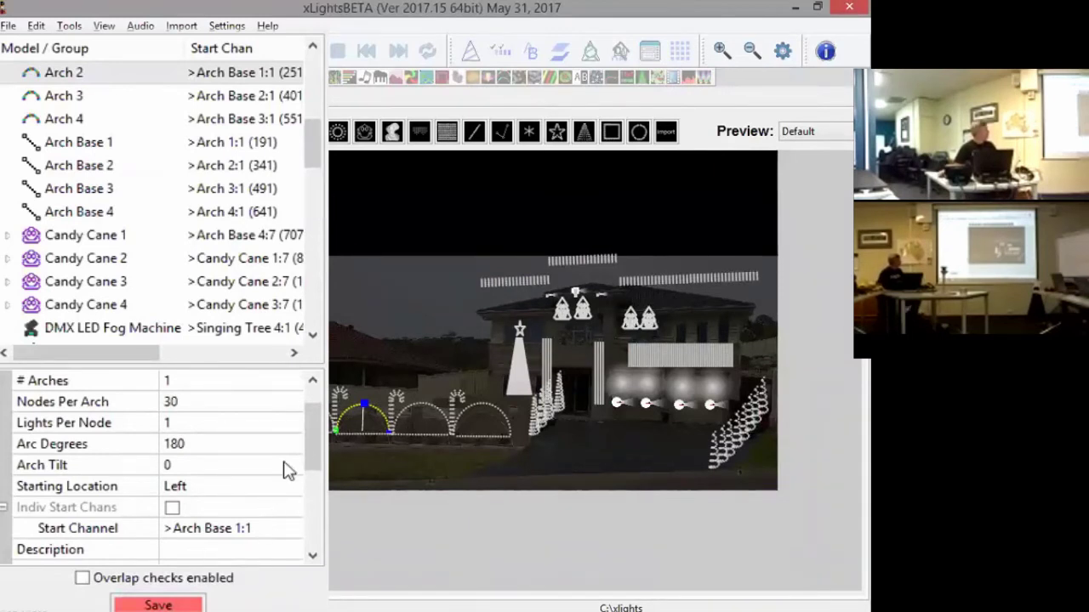
{"action": "mouse_move", "coordinate": [315, 438]}
{"action": "left_mouse_down"}
{"action": "mouse_move", "coordinate": [315, 477]}
{"action": "mouse_move", "coordinate": [316, 442]}
{"action": "left_mouse_up"}
{"action": "left_click", "coordinate": [232, 508]}
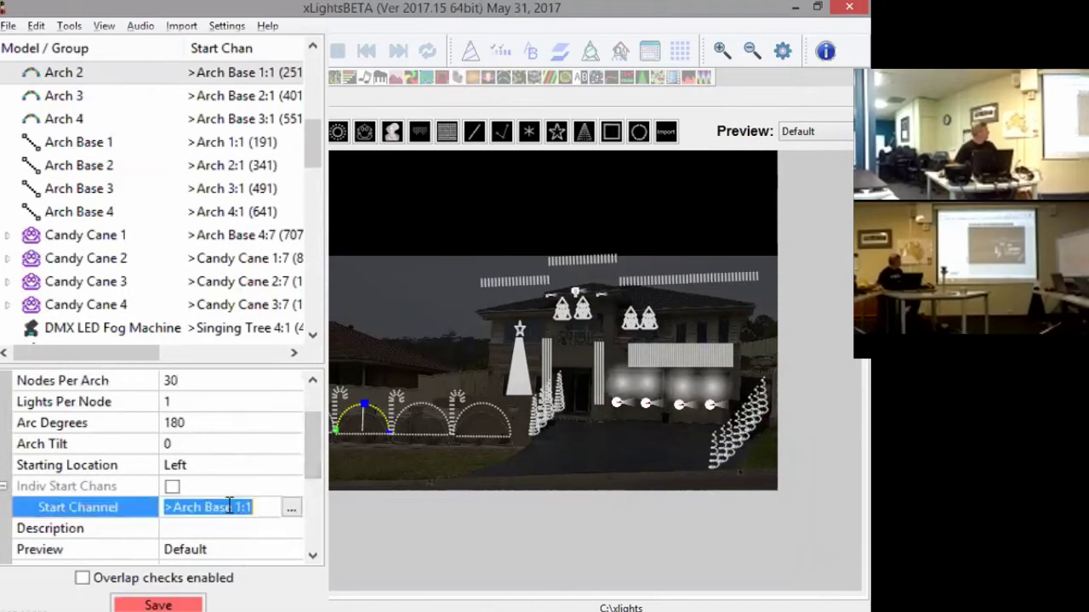
{"action": "left_click", "coordinate": [80, 514]}
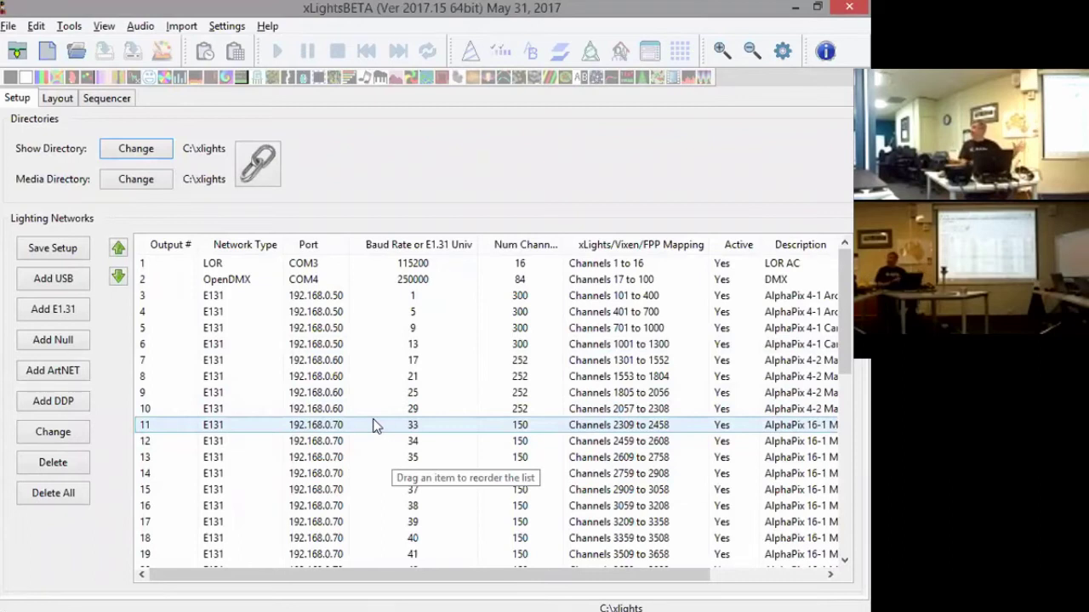
Return to the layout and examine Arch 2's Description, Faces, Sub-Models and Controller Connection properties
{"action": "left_click", "coordinate": [57, 97]}
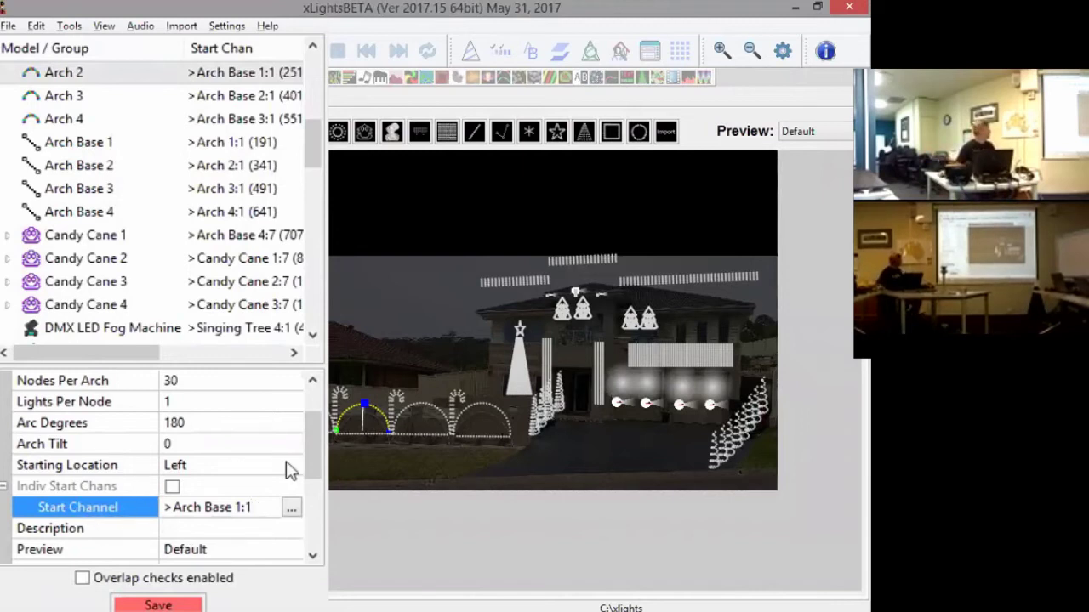
{"action": "scroll", "coordinate": [316, 471], "scroll_direction": "down", "scroll_amount": 1}
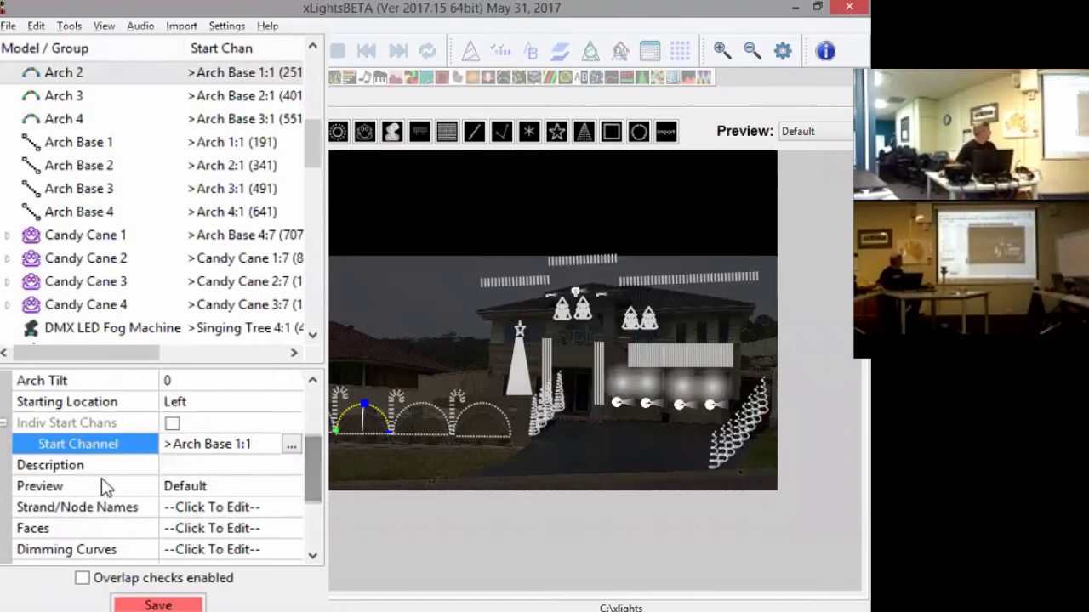
{"action": "left_click", "coordinate": [179, 465]}
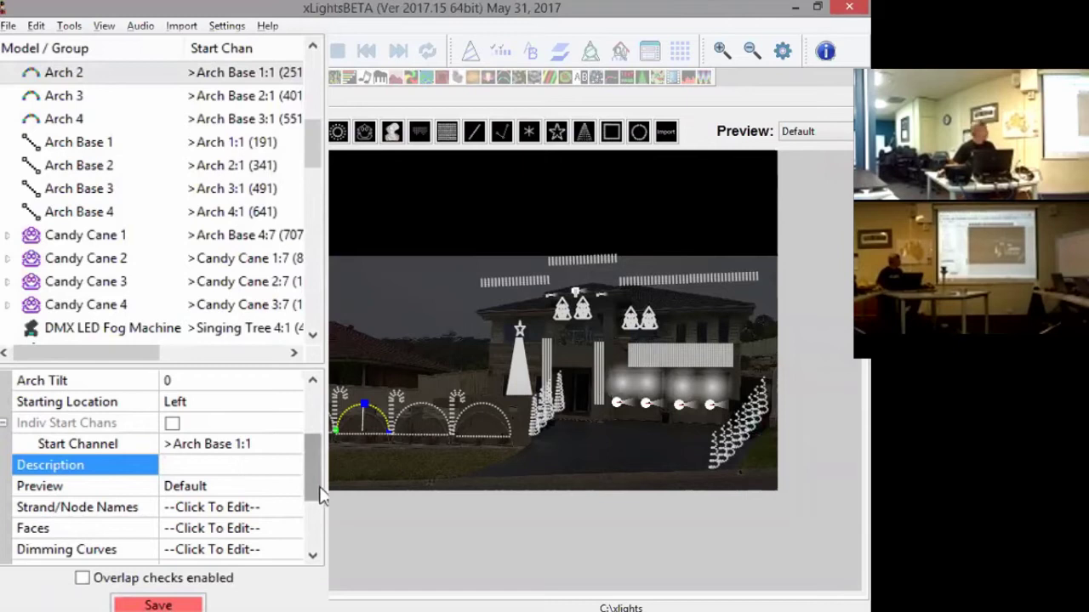
{"action": "left_click_drag", "start_coordinate": [321, 497], "coordinate": [315, 532]}
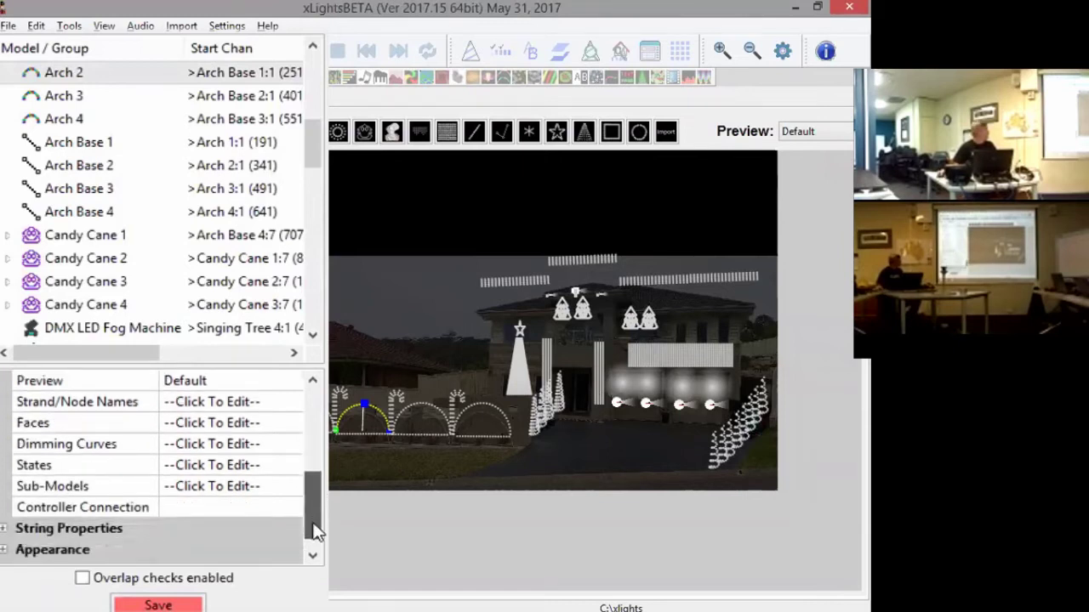
{"action": "left_click", "coordinate": [238, 423]}
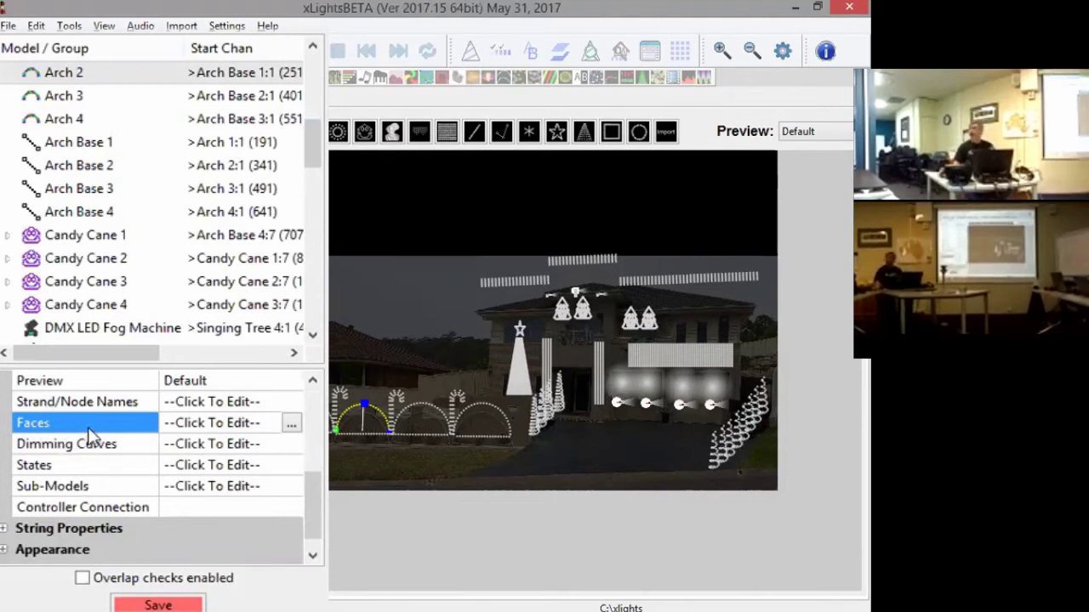
{"action": "left_click", "coordinate": [100, 490]}
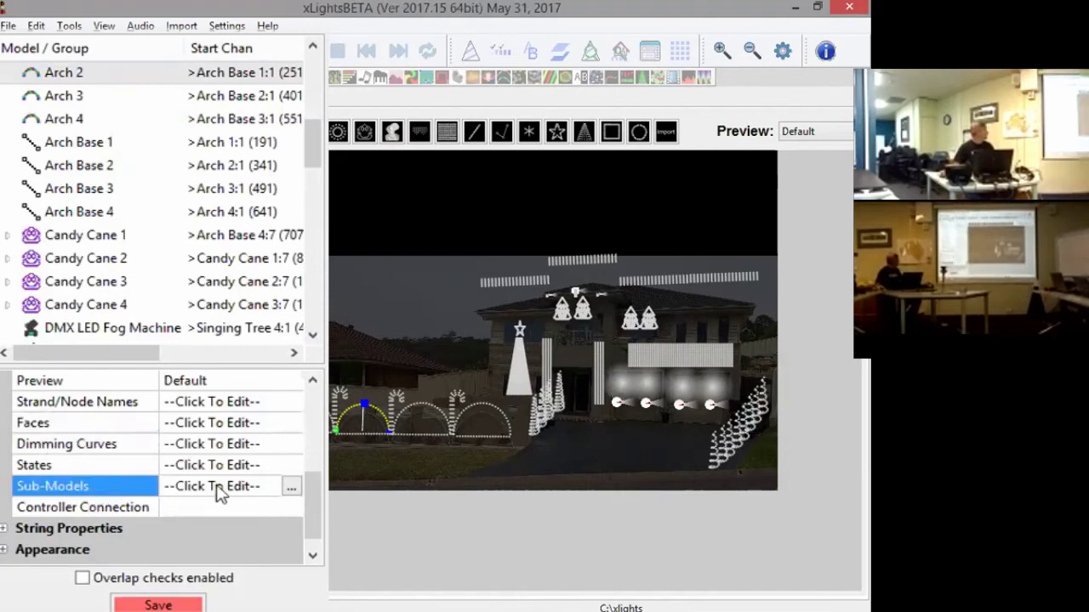
{"action": "left_click", "coordinate": [157, 509]}
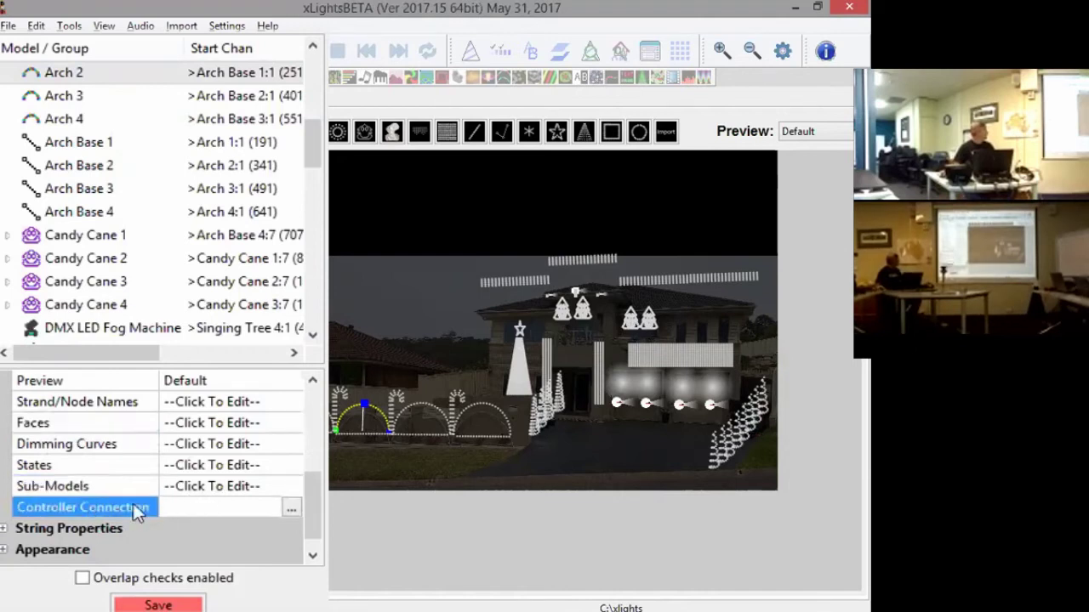
{"action": "left_click", "coordinate": [171, 509]}
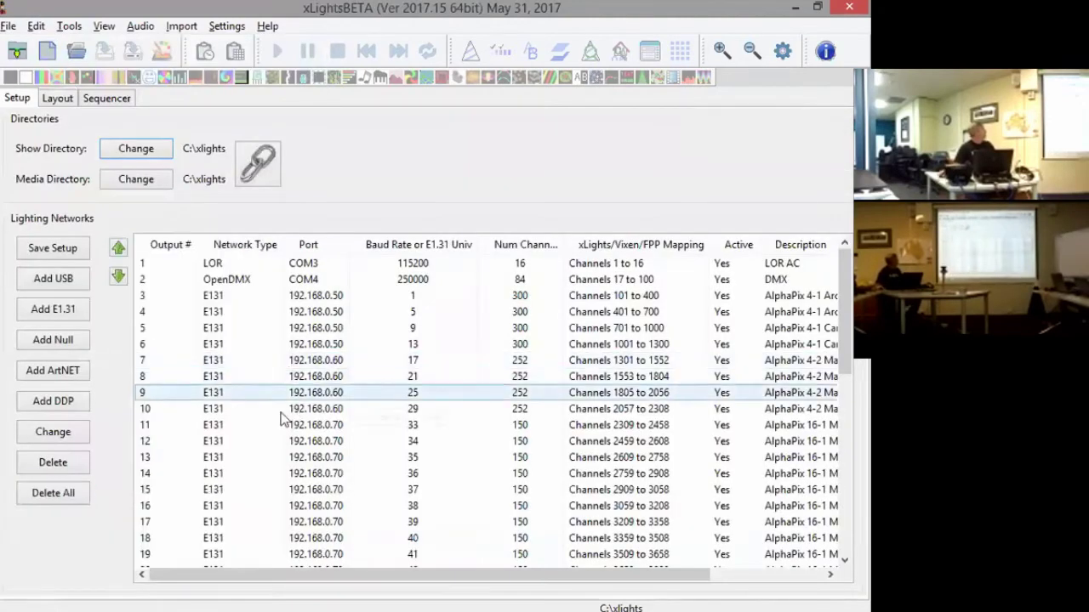
View the E1.31 input definition upload choices for lighting network output 9, and close them without uploading
{"action": "right_click", "coordinate": [305, 400]}
{"action": "mouse_move", "coordinate": [383, 403]}
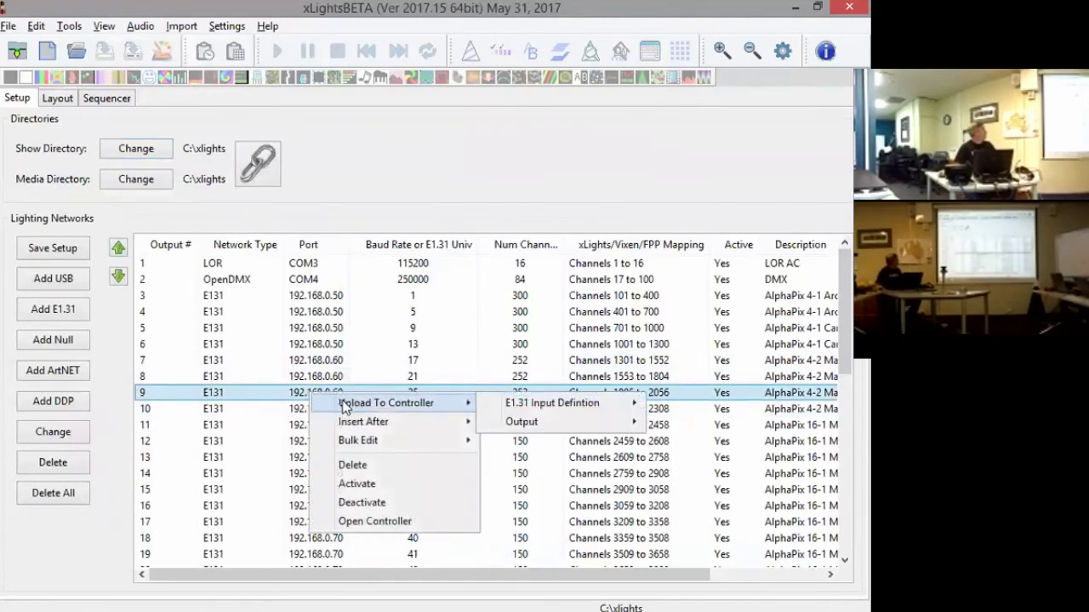
{"action": "mouse_move", "coordinate": [557, 407]}
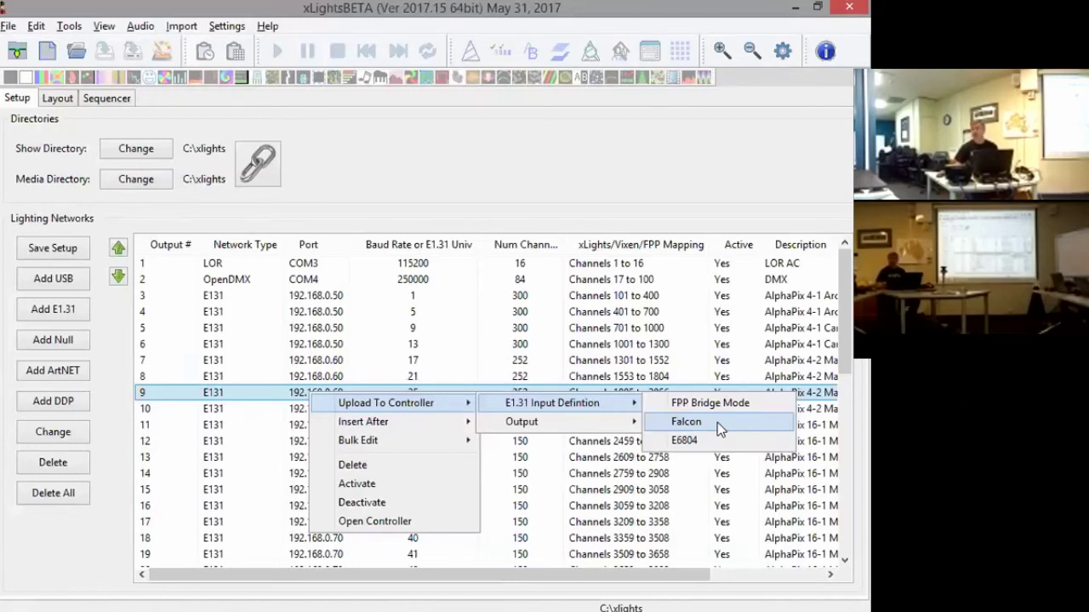
{"action": "left_click", "coordinate": [480, 288]}
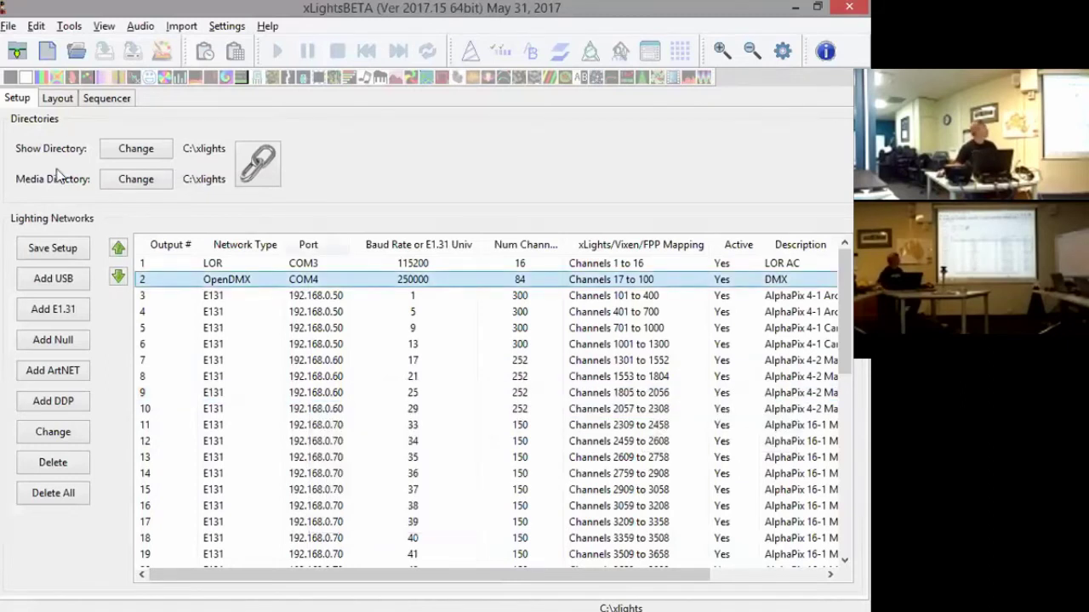
Return to the layout and examine the properties of DMX RGB Flood 1 and the flood shadow models 1-1 and 2-1
{"action": "left_click", "coordinate": [57, 98]}
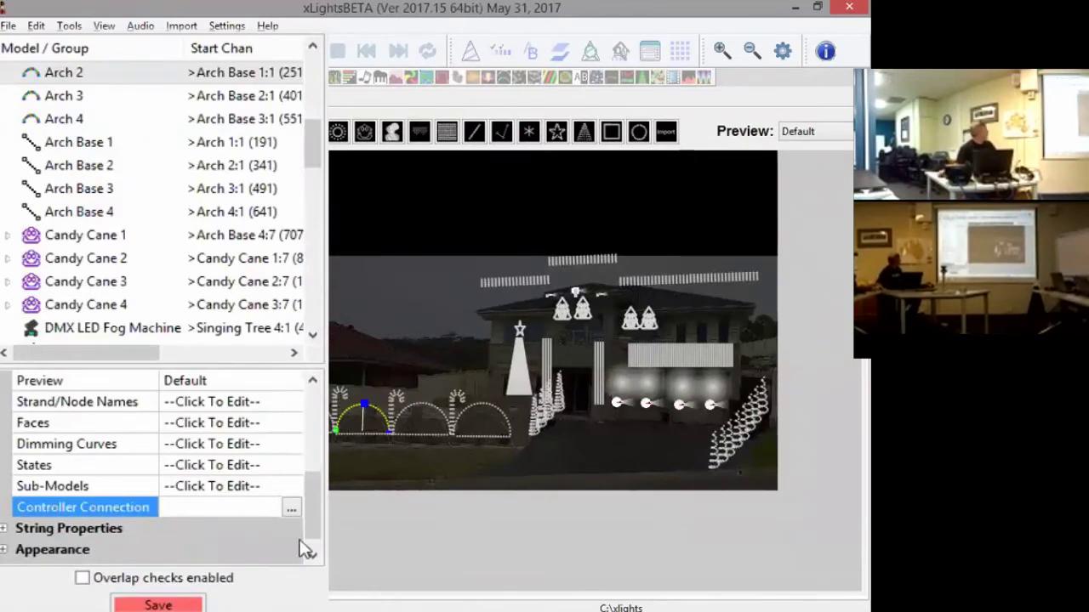
{"action": "scroll", "coordinate": [315, 517], "scroll_direction": "down", "scroll_amount": 1}
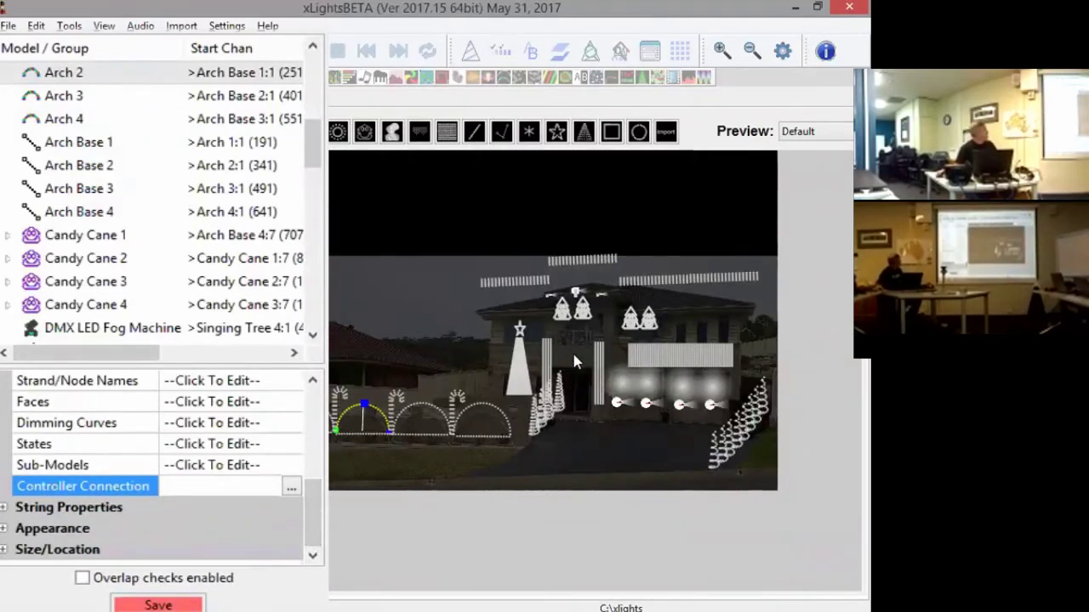
{"action": "left_click", "coordinate": [616, 404]}
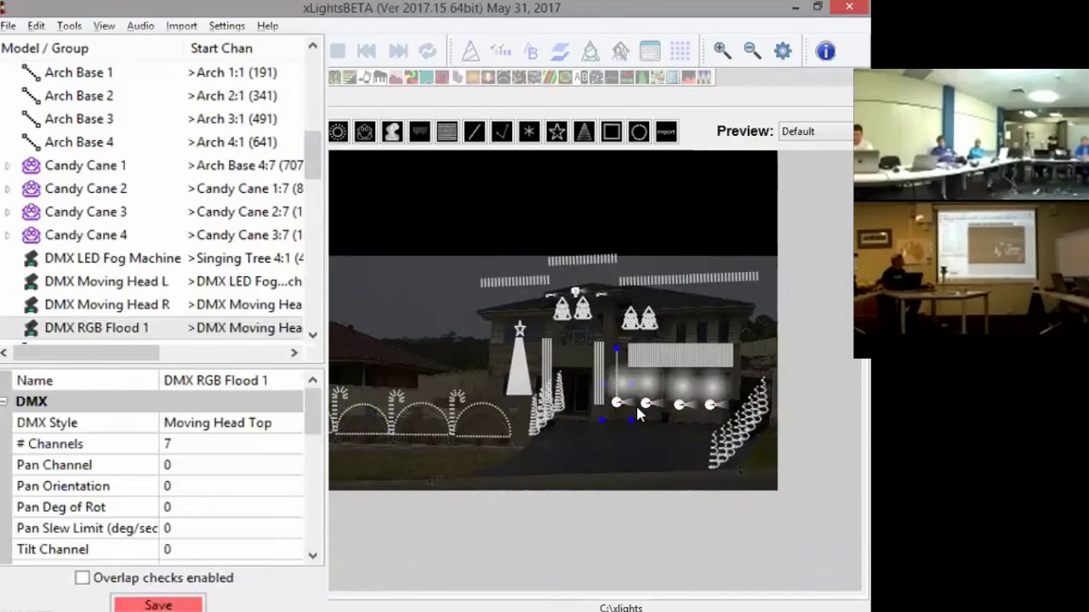
{"action": "key", "text": "ctrl+v"}
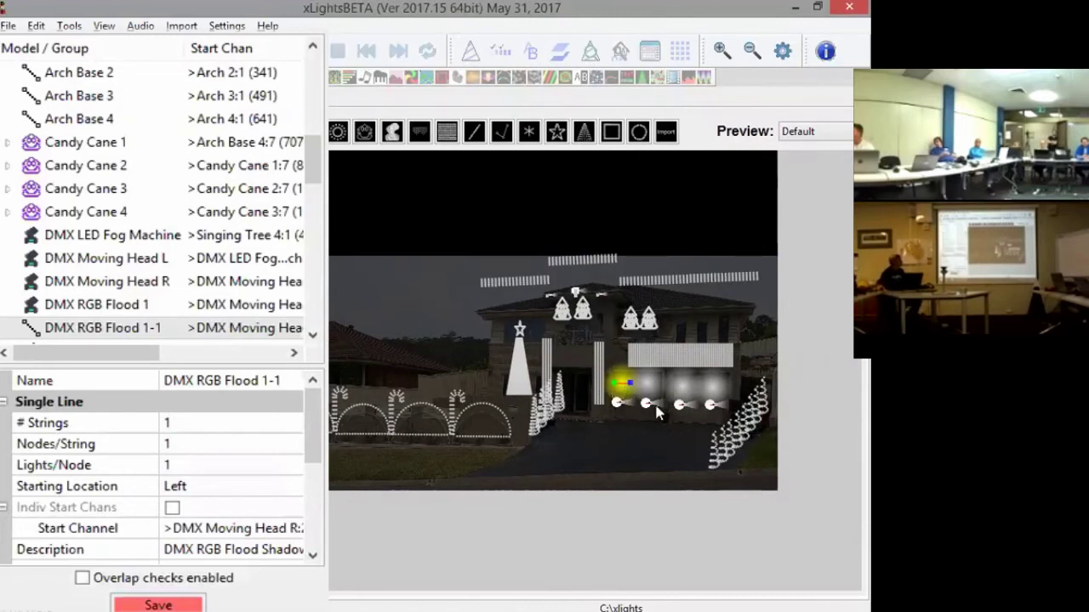
{"action": "left_click", "coordinate": [649, 392]}
{"action": "left_click", "coordinate": [625, 386]}
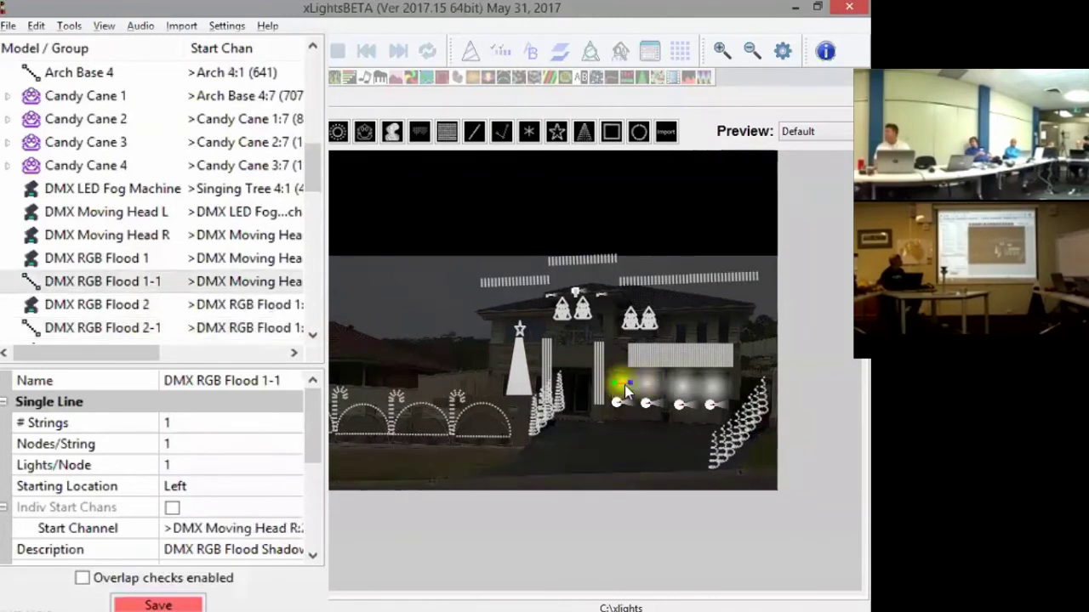
{"action": "left_click", "coordinate": [648, 389]}
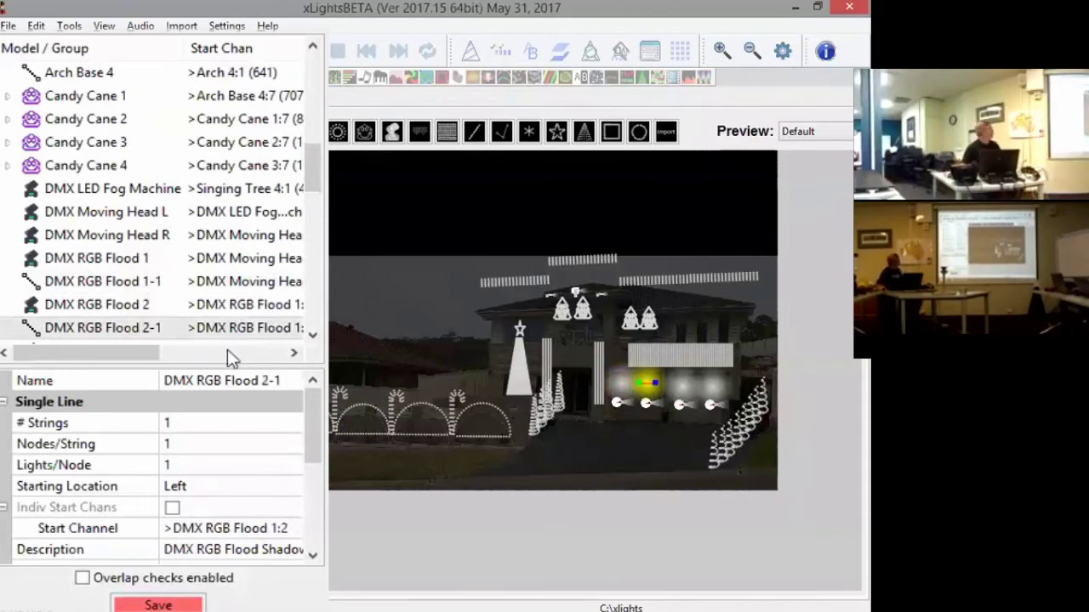
Create a new animation sequence in the sequencer and hide the House Preview window
{"action": "left_click", "coordinate": [111, 100]}
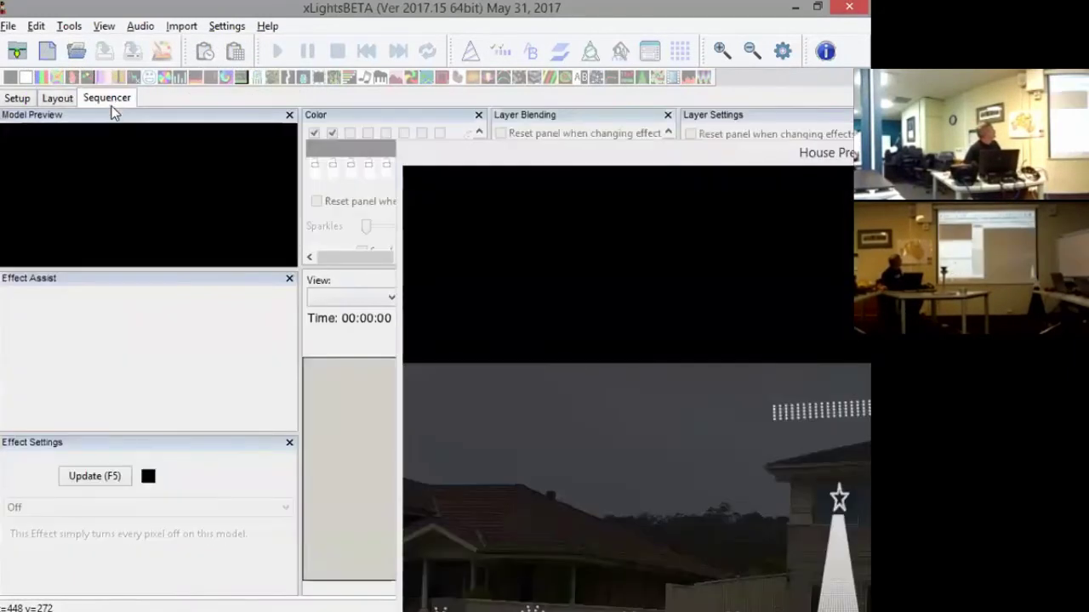
{"action": "left_click", "coordinate": [47, 51]}
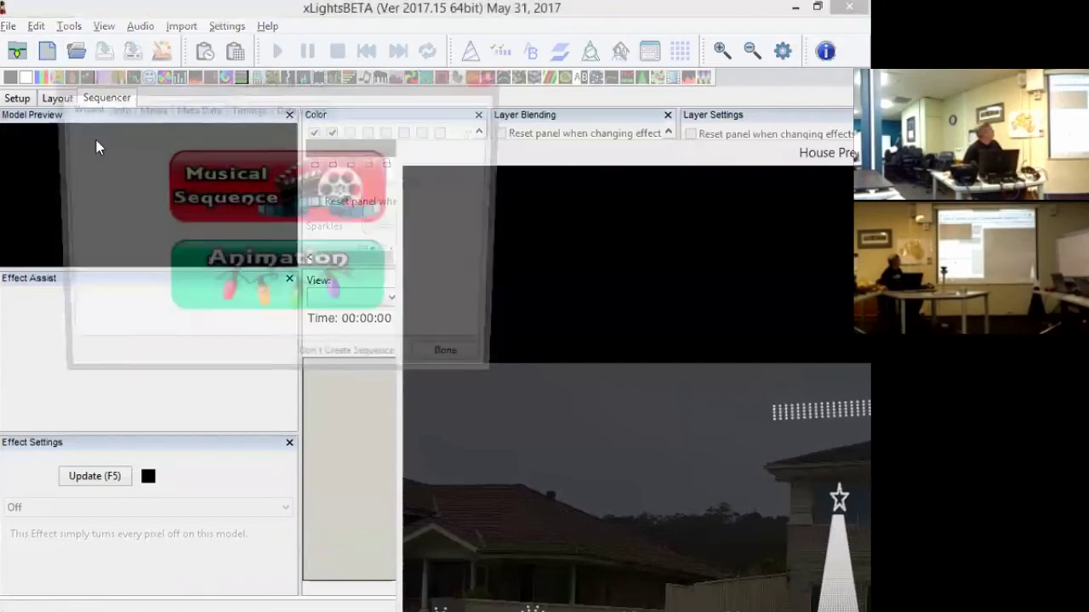
{"action": "left_click", "coordinate": [381, 268]}
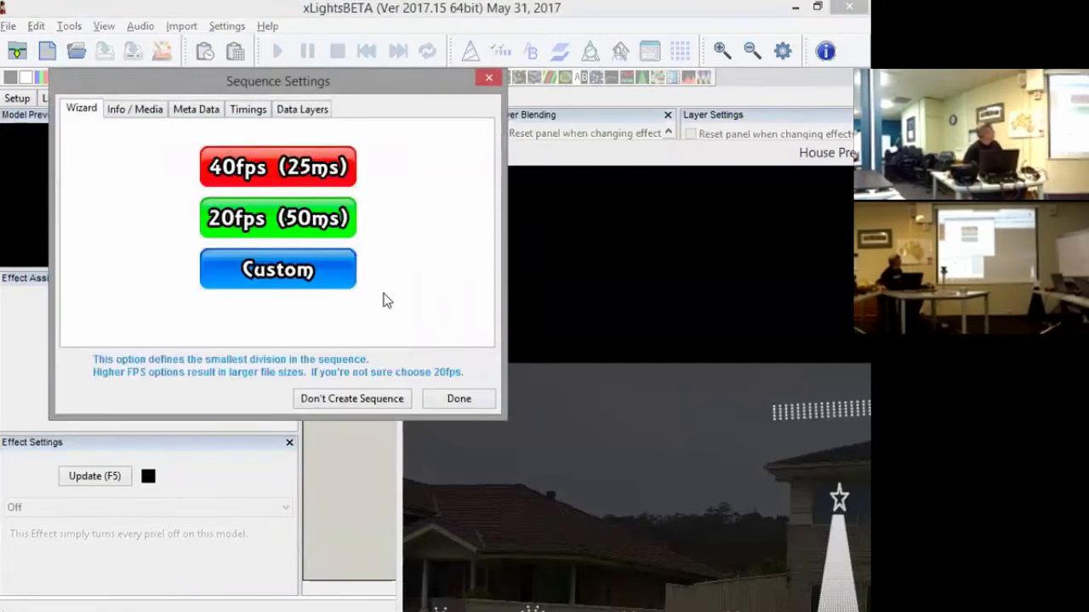
{"action": "left_click", "coordinate": [459, 399]}
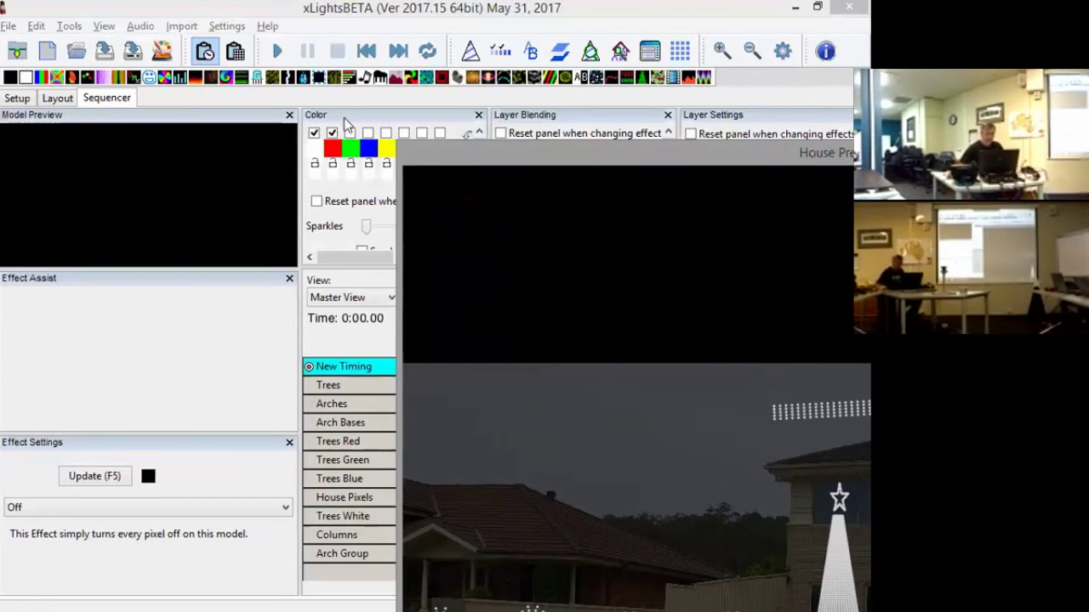
{"action": "left_click", "coordinate": [620, 51]}
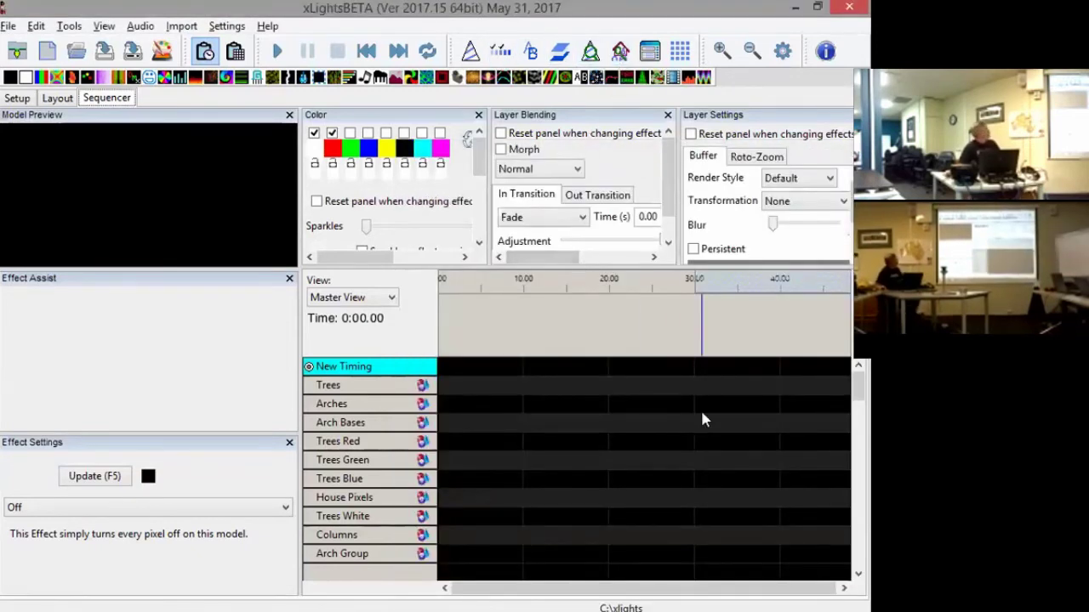
Examine the groups and individual models available as rows in the sequencer's Master View
{"action": "scroll", "coordinate": [705, 459], "scroll_direction": "down", "scroll_amount": 3}
{"action": "scroll", "coordinate": [706, 459], "scroll_direction": "up", "scroll_amount": 3}
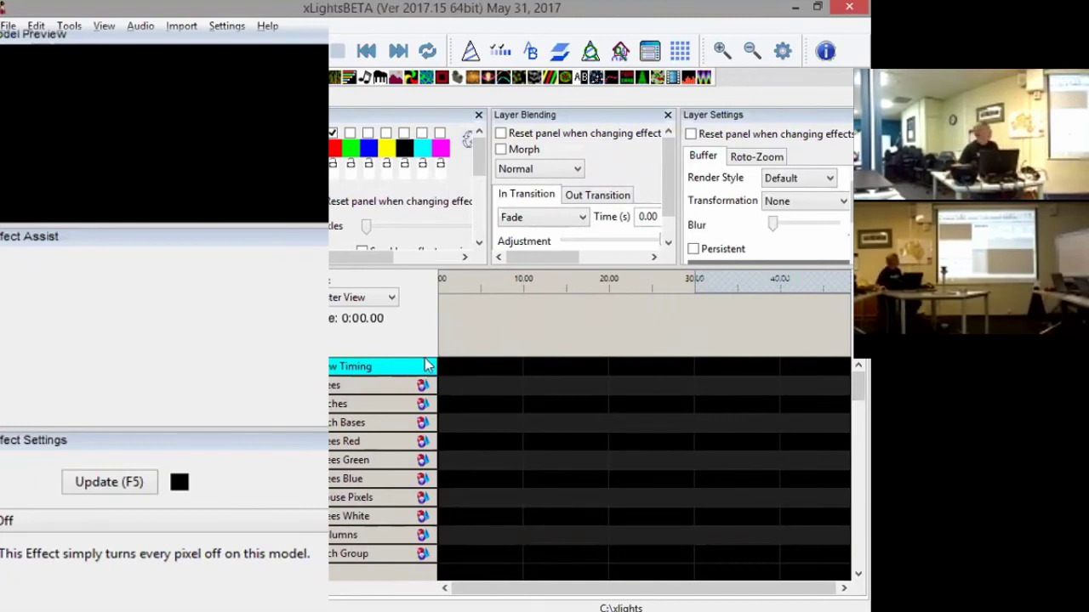
{"action": "scroll", "coordinate": [425, 438], "scroll_direction": "down", "scroll_amount": 5}
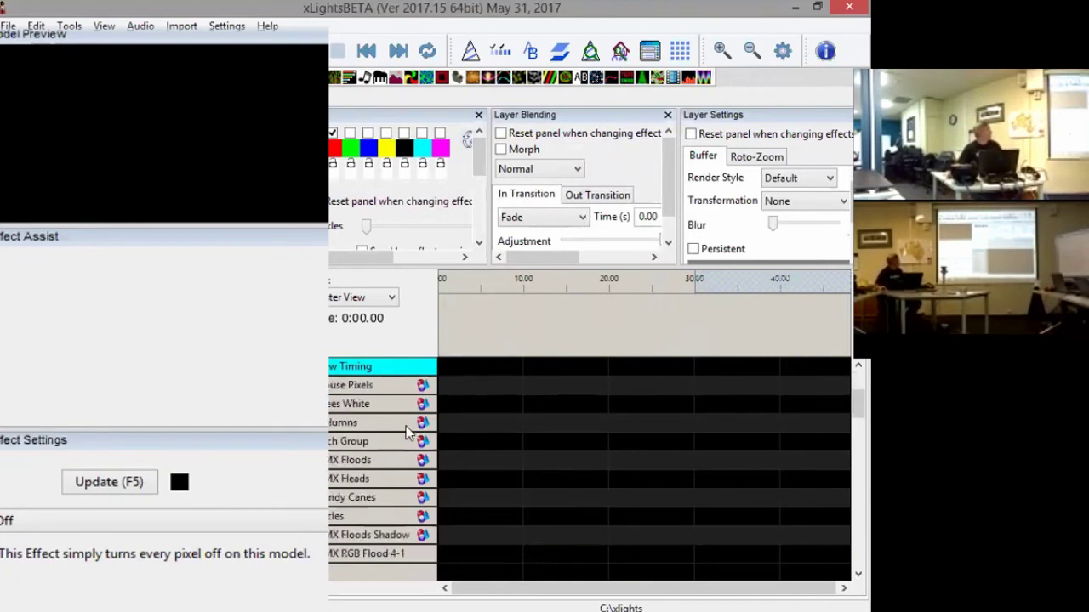
{"action": "scroll", "coordinate": [410, 440], "scroll_direction": "down", "scroll_amount": 2}
{"action": "scroll", "coordinate": [417, 436], "scroll_direction": "down", "scroll_amount": 3}
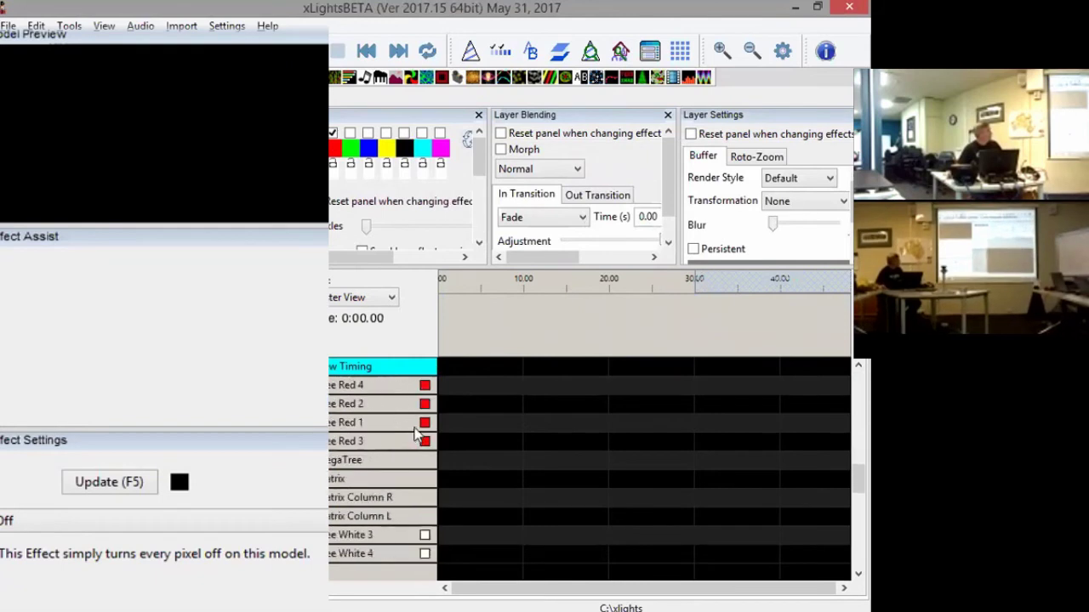
{"action": "scroll", "coordinate": [416, 435], "scroll_direction": "up", "scroll_amount": 5}
{"action": "scroll", "coordinate": [417, 434], "scroll_direction": "up", "scroll_amount": 5}
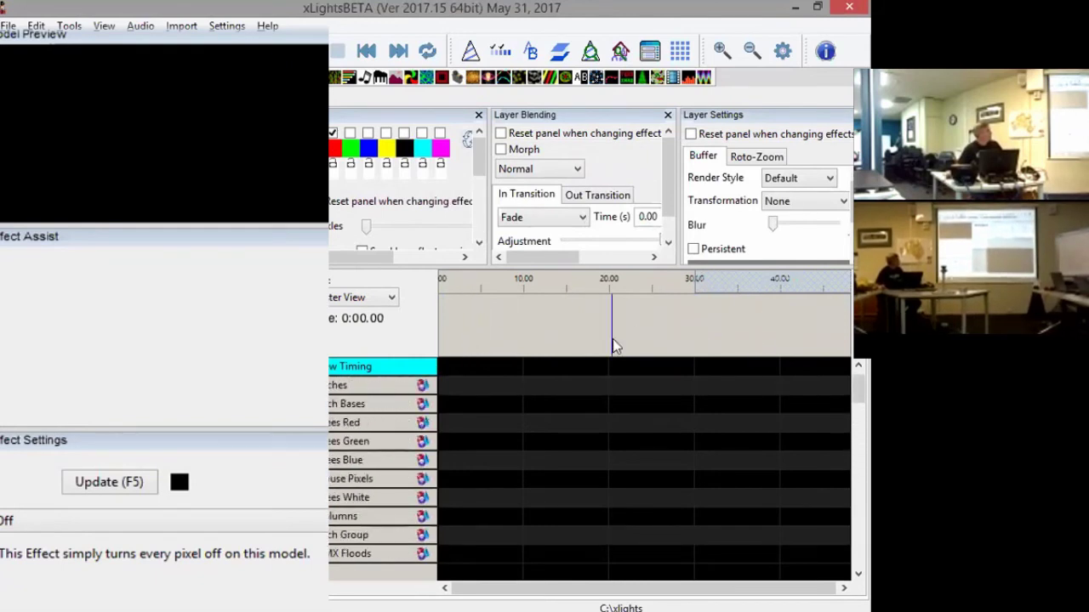
{"action": "scroll", "coordinate": [544, 469], "scroll_direction": "up", "scroll_amount": 1}
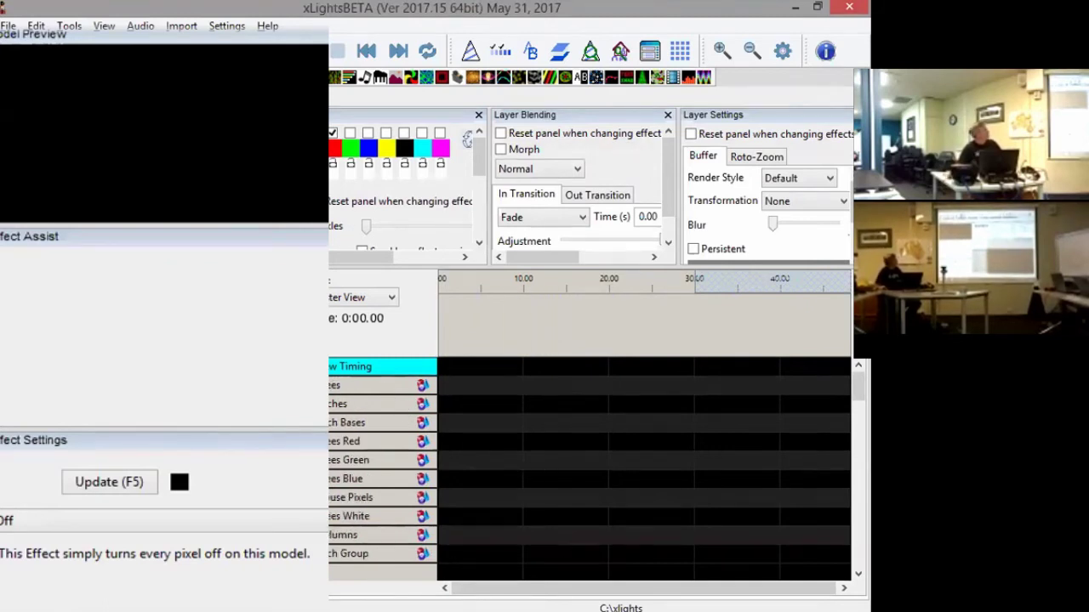
Place a Butterfly effect on the Trees row around 10 s and move it down to the Trees Red row
{"action": "left_click_drag", "start_coordinate": [163, 82], "coordinate": [498, 385]}
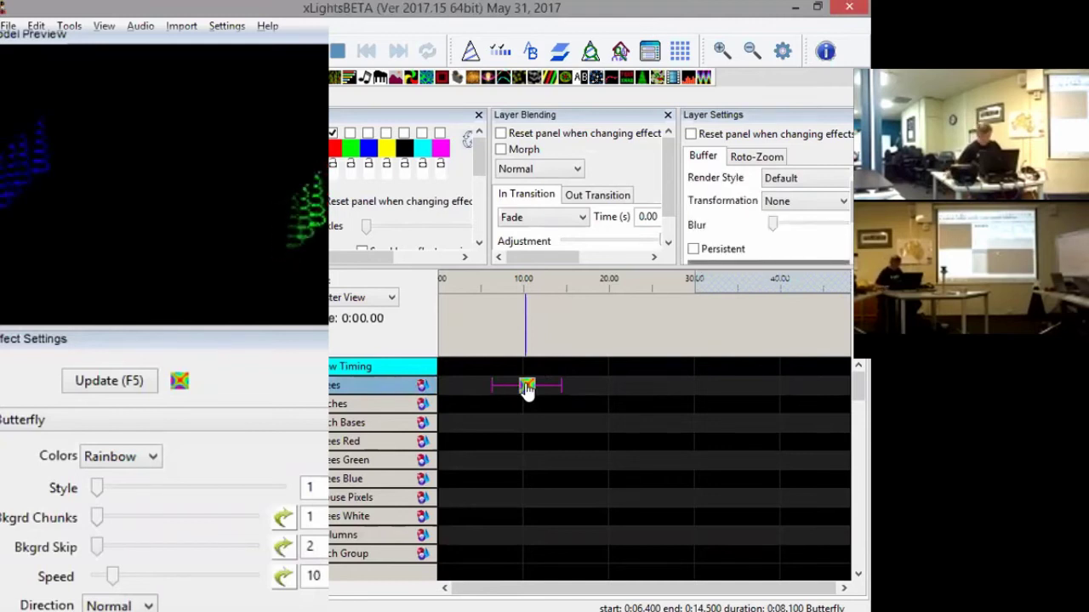
{"action": "key", "text": "alt+Down"}
{"action": "key", "text": "alt+Down"}
{"action": "key", "text": "alt+Down"}
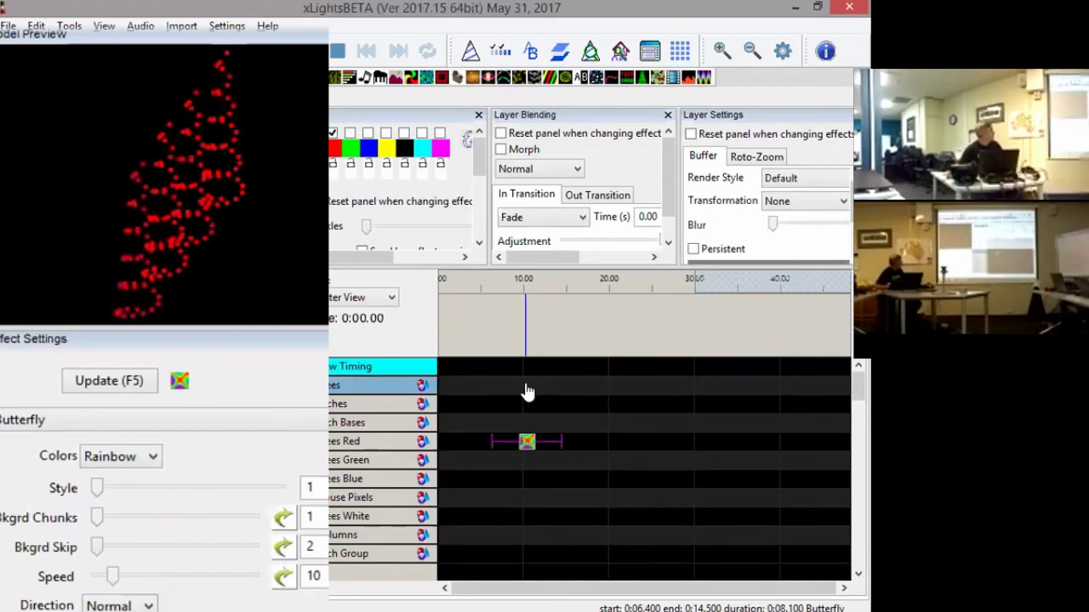
Move the Butterfly effect from Trees Red down to the Columns row and shift it slightly earlier in time
{"action": "left_click", "coordinate": [525, 443]}
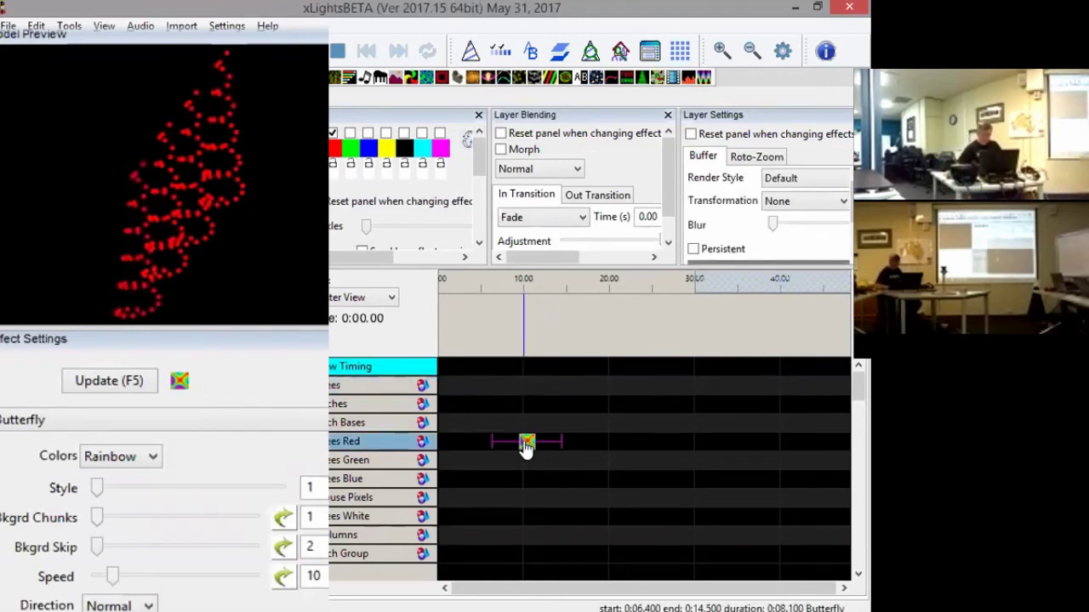
{"action": "key", "text": "alt+Down"}
{"action": "key", "text": "alt+Down"}
{"action": "key", "text": "alt+Down"}
{"action": "key", "text": "alt+Down"}
{"action": "key", "text": "alt+Down"}
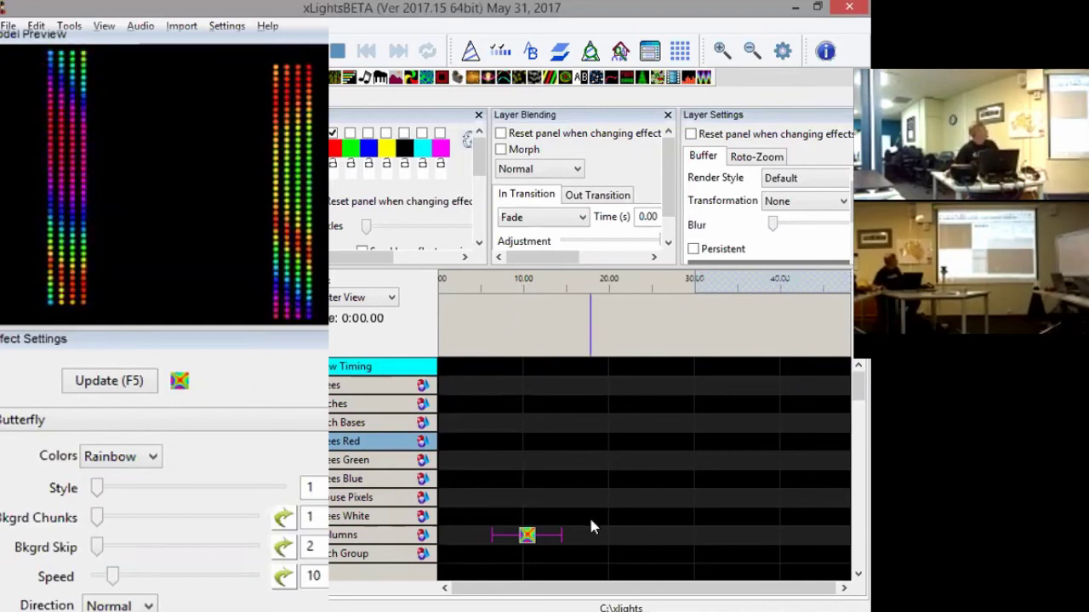
{"action": "left_click", "coordinate": [525, 538]}
{"action": "left_click_drag", "start_coordinate": [522, 540], "coordinate": [520, 540]}
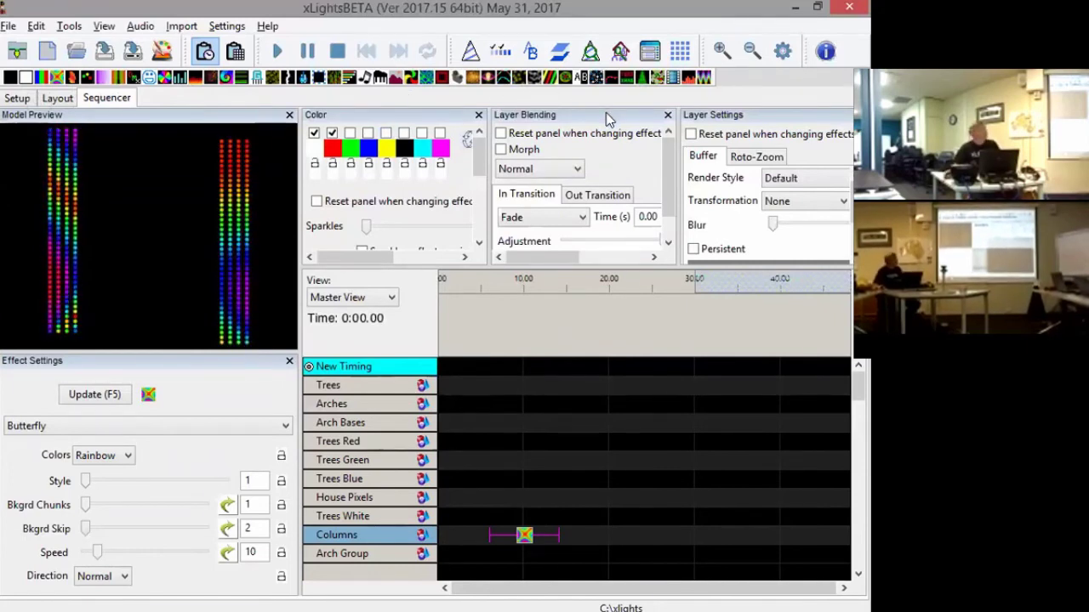
Look through the lower Master View rows and switch the sequencer view to Christmas 2016
{"action": "left_click_drag", "start_coordinate": [857, 387], "coordinate": [857, 442]}
{"action": "left_click", "coordinate": [392, 303]}
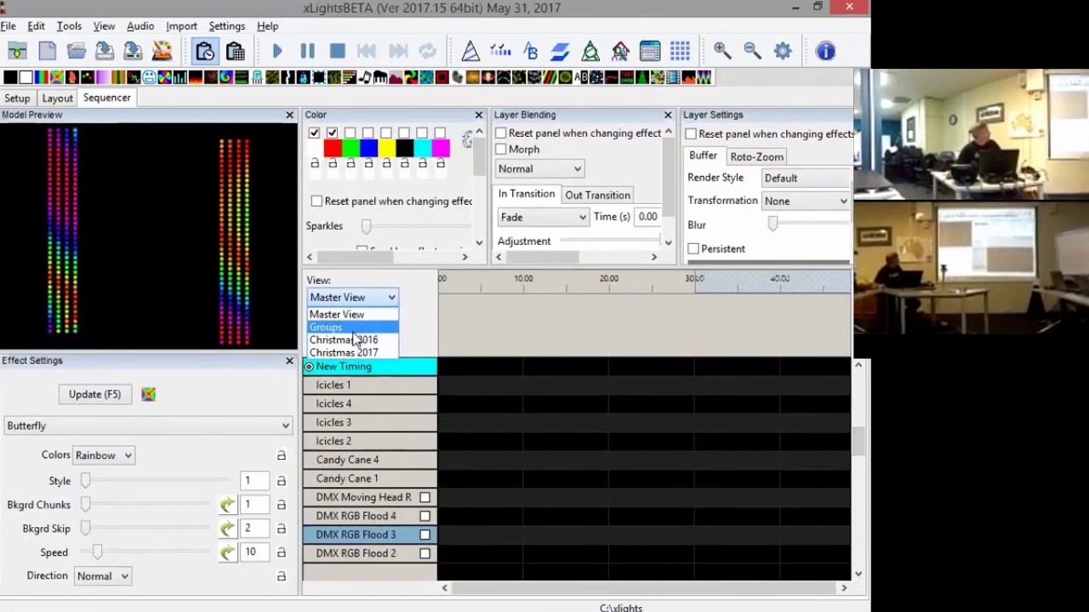
{"action": "left_click", "coordinate": [353, 340]}
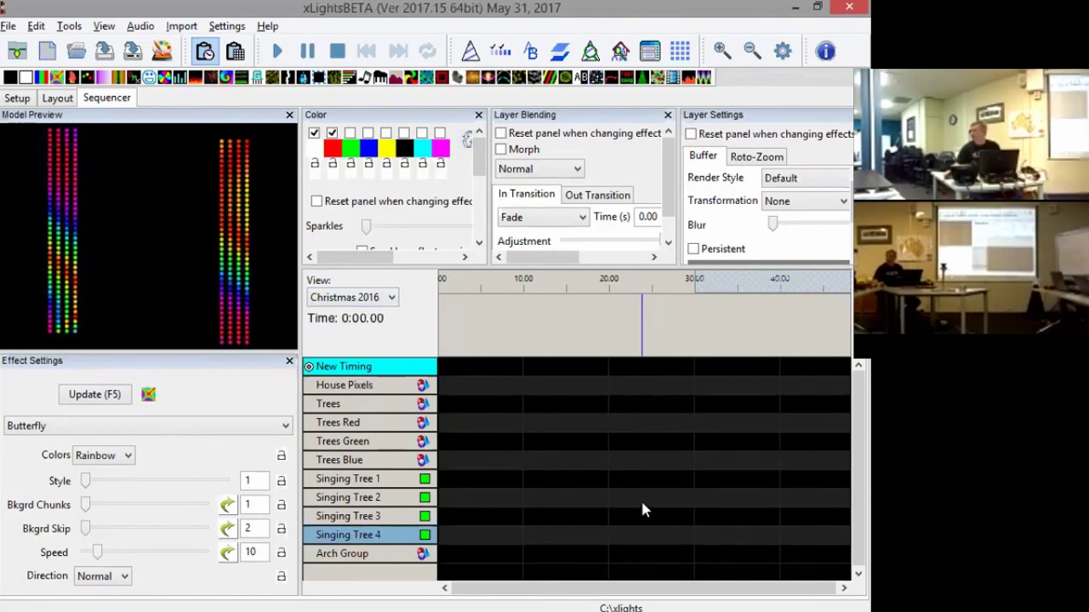
Examine the views and the available and added models in Display Elements, and close it without changes
{"action": "right_click", "coordinate": [401, 460]}
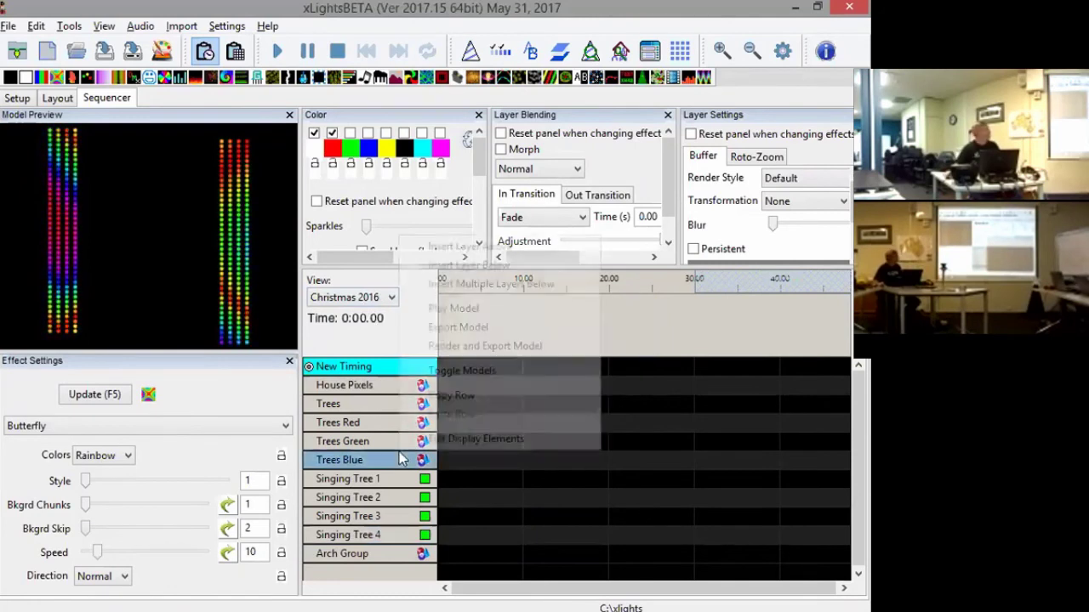
{"action": "left_click", "coordinate": [455, 441]}
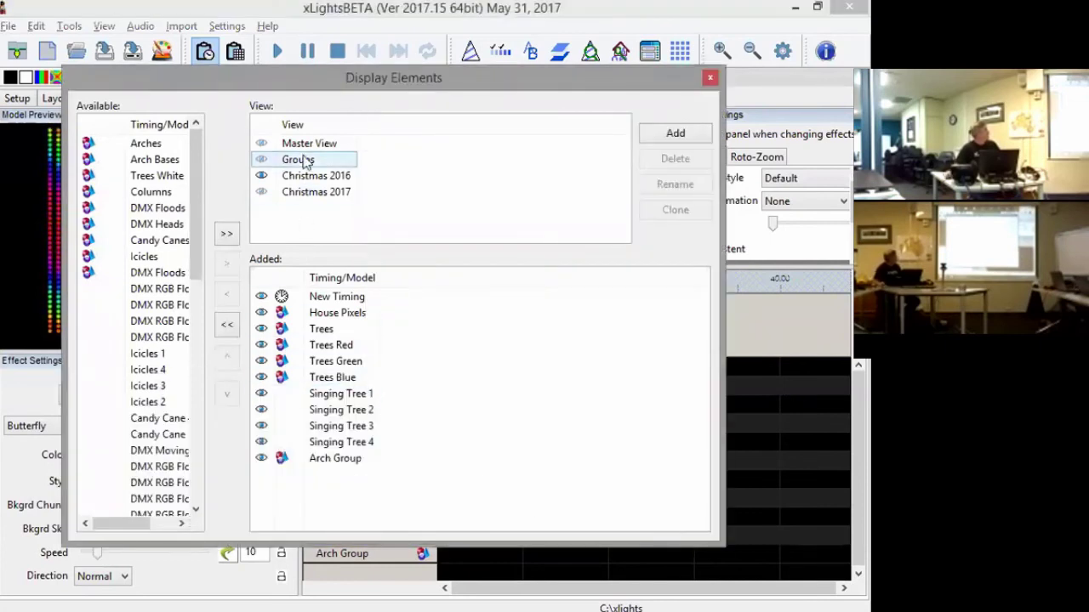
{"action": "left_click", "coordinate": [88, 272]}
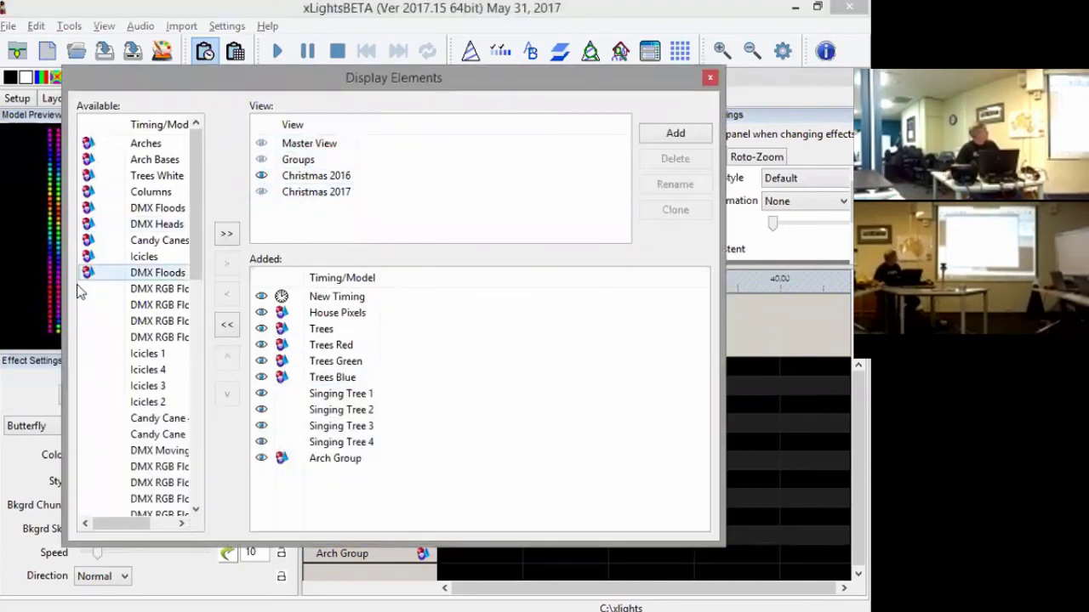
{"action": "scroll", "coordinate": [161, 425], "scroll_direction": "down", "scroll_amount": 10}
{"action": "scroll", "coordinate": [170, 291], "scroll_direction": "up", "scroll_amount": 10}
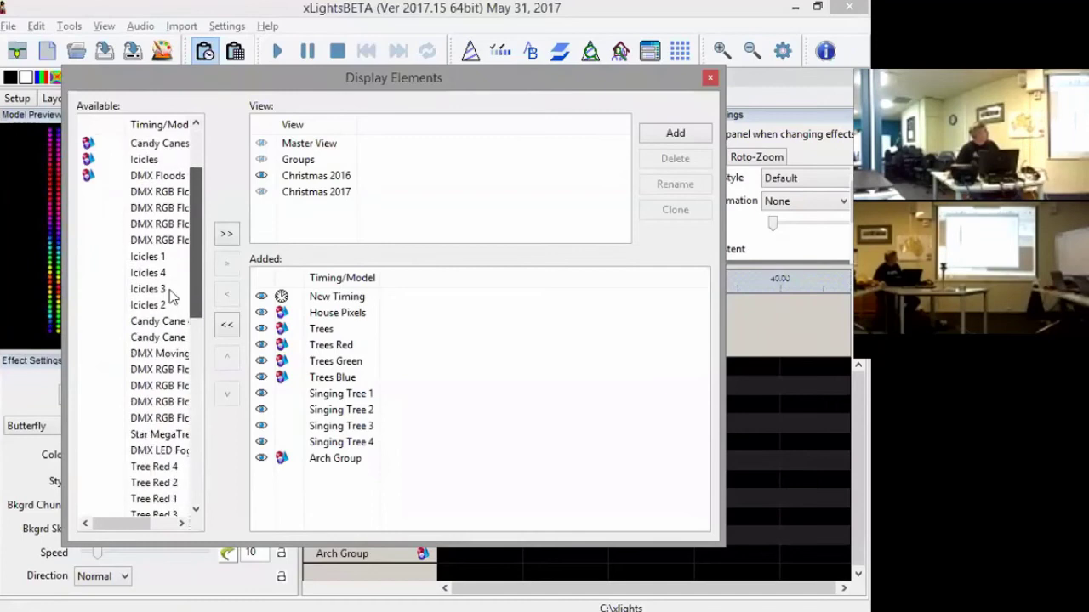
{"action": "left_click", "coordinate": [709, 80]}
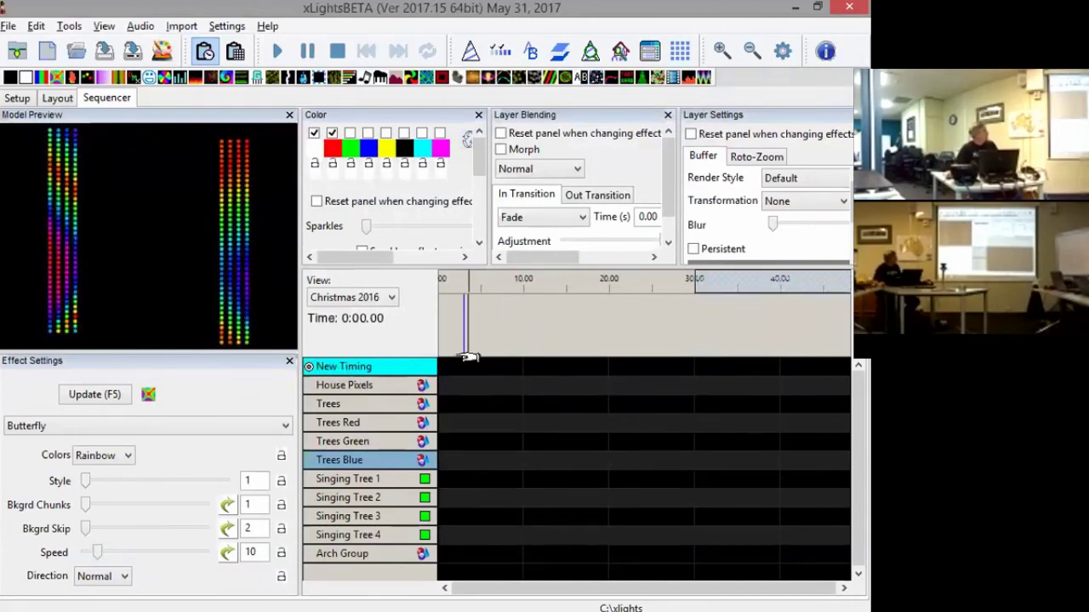
Add six timing marks to the New Timing track between about 3.6 s and 29.5 s
{"action": "key", "text": "t"}
{"action": "left_click", "coordinate": [528, 331]}
{"action": "key", "text": "t"}
{"action": "left_click", "coordinate": [590, 344]}
{"action": "key", "text": "t"}
{"action": "left_click", "coordinate": [631, 342]}
{"action": "key", "text": "t"}
{"action": "key", "text": "t"}
{"action": "left_click", "coordinate": [689, 340]}
{"action": "key", "text": "t"}
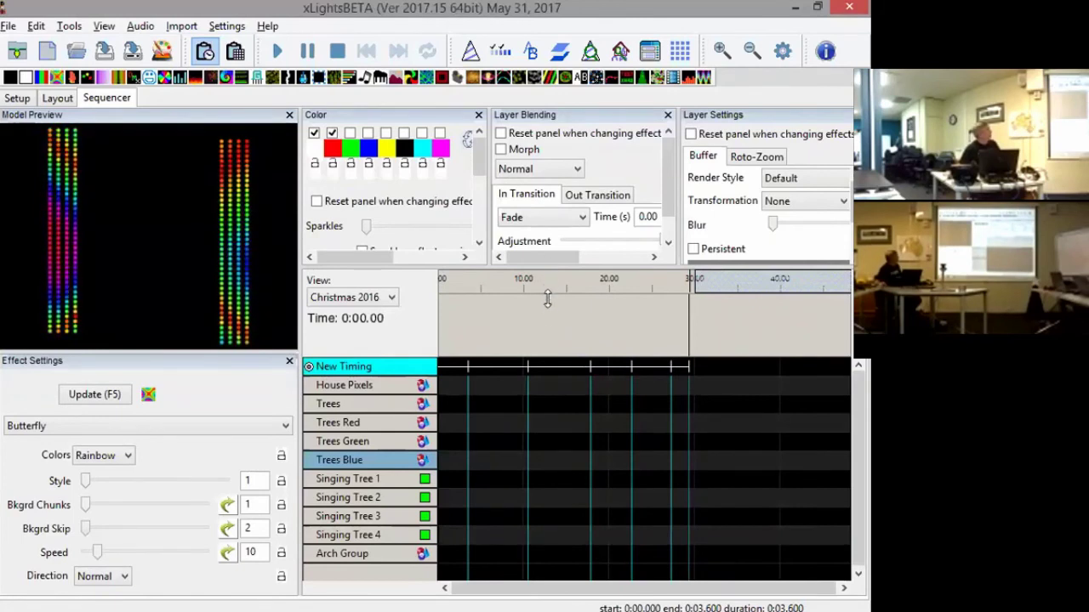
Enlarge the effect panels and examine the Color adjustments and Layer Blending modes, leaving the blend mode at Normal
{"action": "left_click_drag", "start_coordinate": [548, 324], "coordinate": [548, 374]}
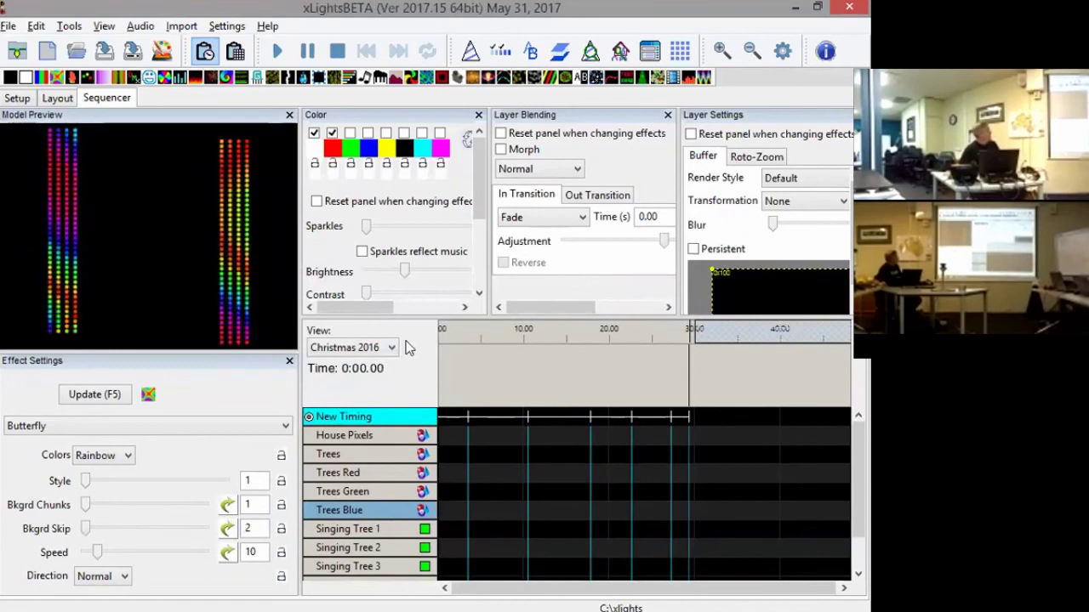
{"action": "scroll", "coordinate": [475, 168], "scroll_direction": "down", "scroll_amount": 5}
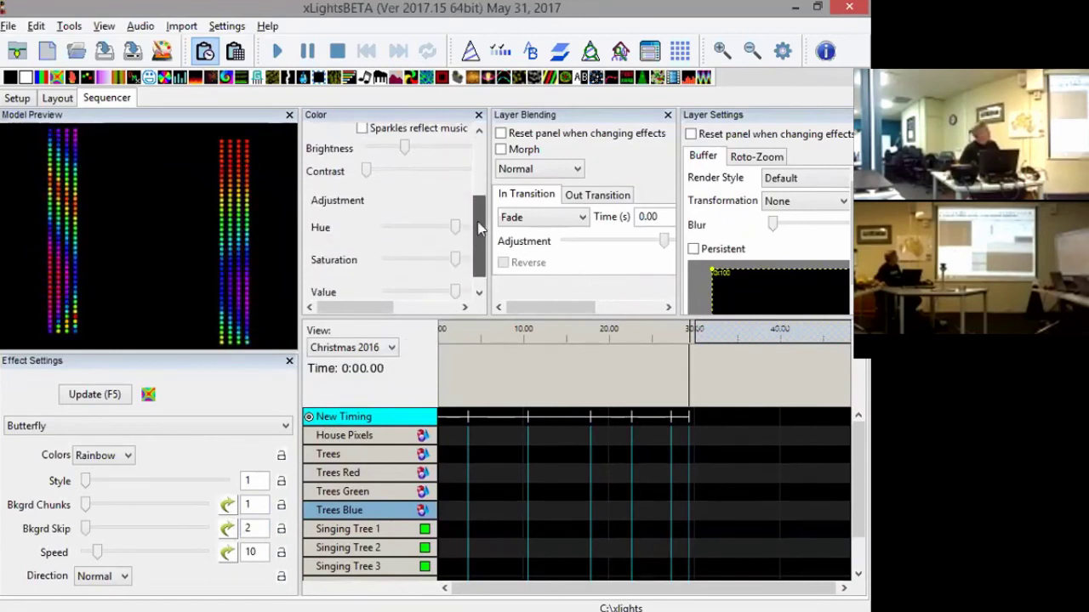
{"action": "scroll", "coordinate": [472, 173], "scroll_direction": "up", "scroll_amount": 5}
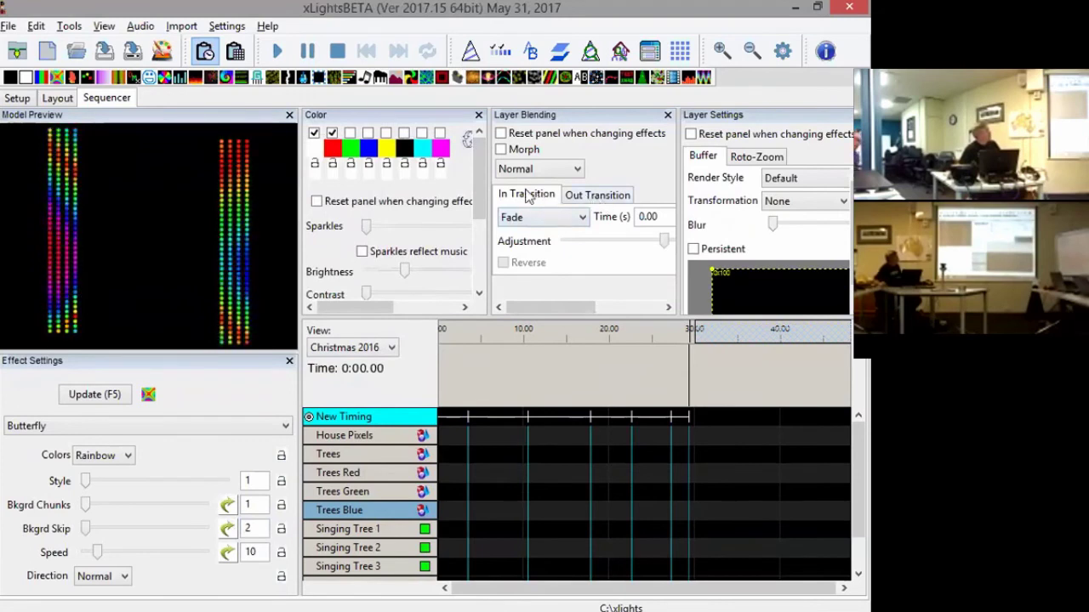
{"action": "left_click", "coordinate": [547, 169]}
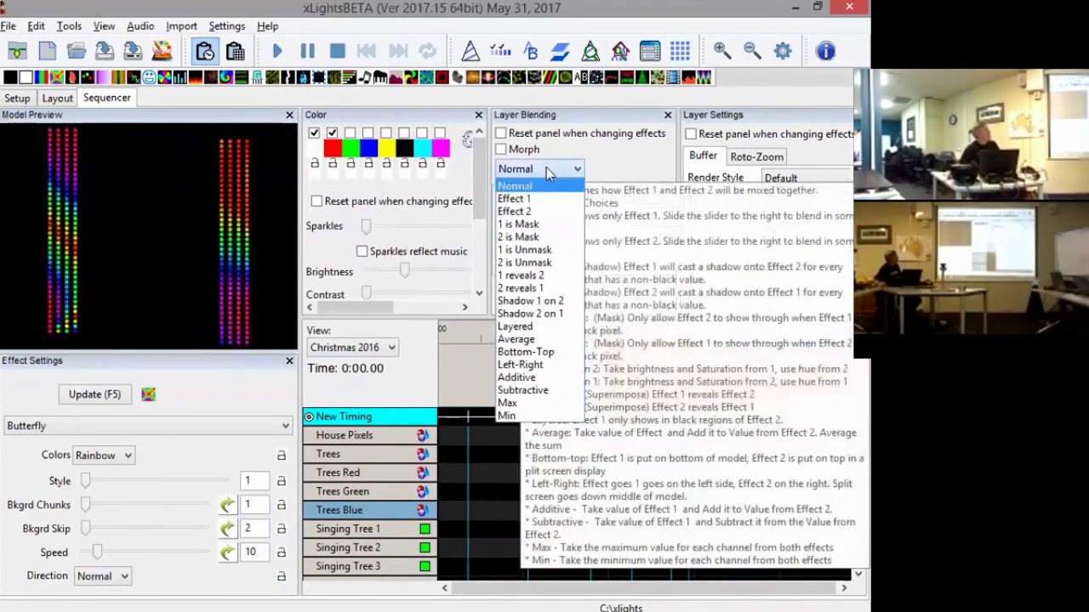
{"action": "left_click", "coordinate": [546, 168]}
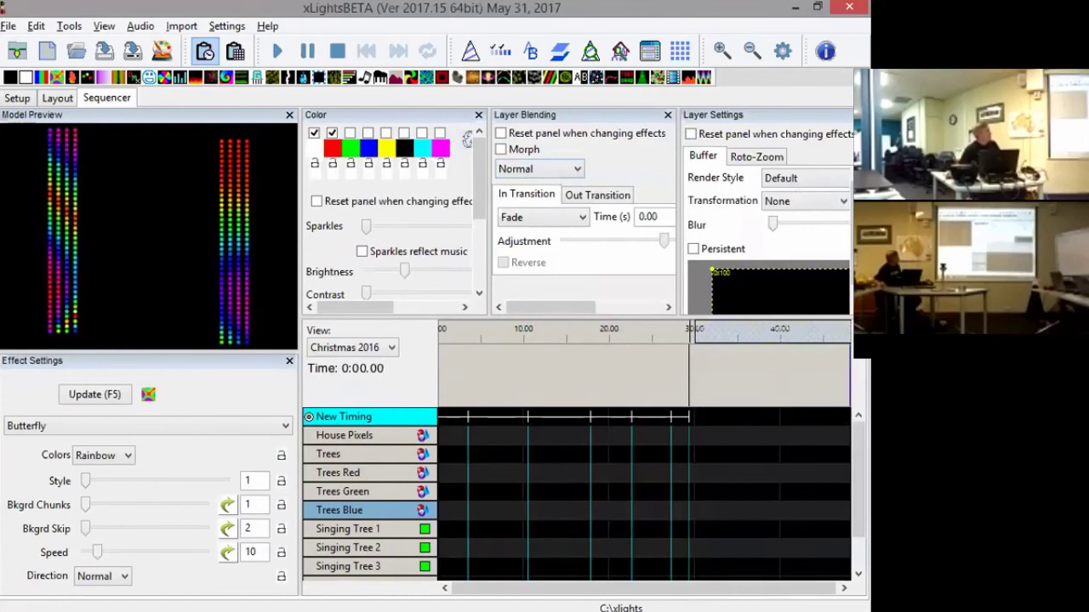
{"action": "scroll", "coordinate": [596, 510], "scroll_direction": "down", "scroll_amount": 2}
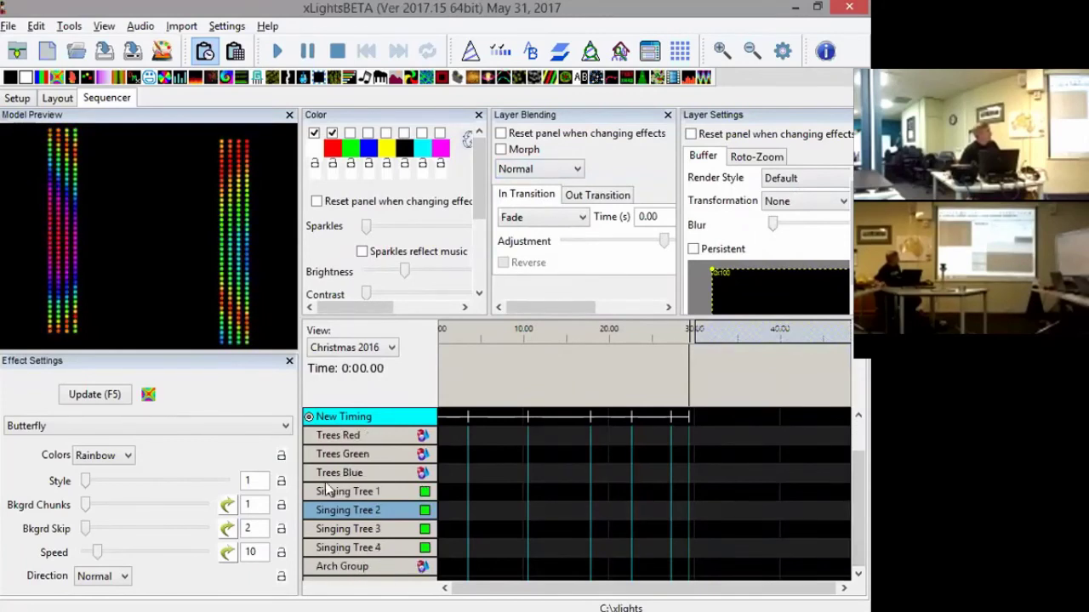
Insert a layer below the Trees Green row and select the group's timing cell from 3.6 to 10.6 s
{"action": "right_click", "coordinate": [330, 453]}
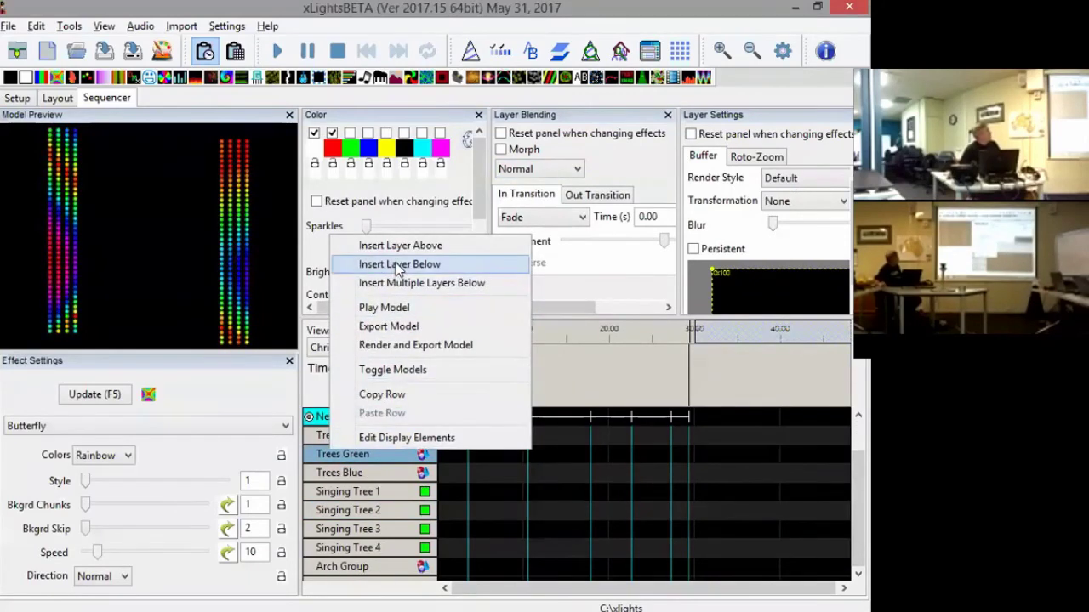
{"action": "left_click", "coordinate": [396, 263]}
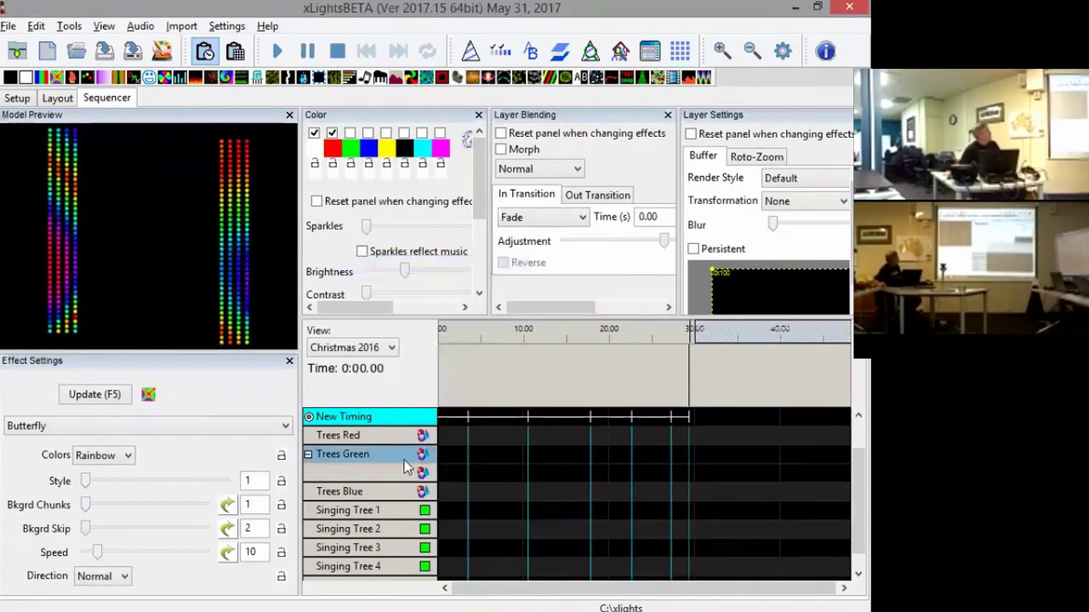
{"action": "left_click", "coordinate": [489, 461]}
Examine the layer blending modes and the buffer's render styles, leaving them at Normal and Default
{"action": "left_click", "coordinate": [546, 174]}
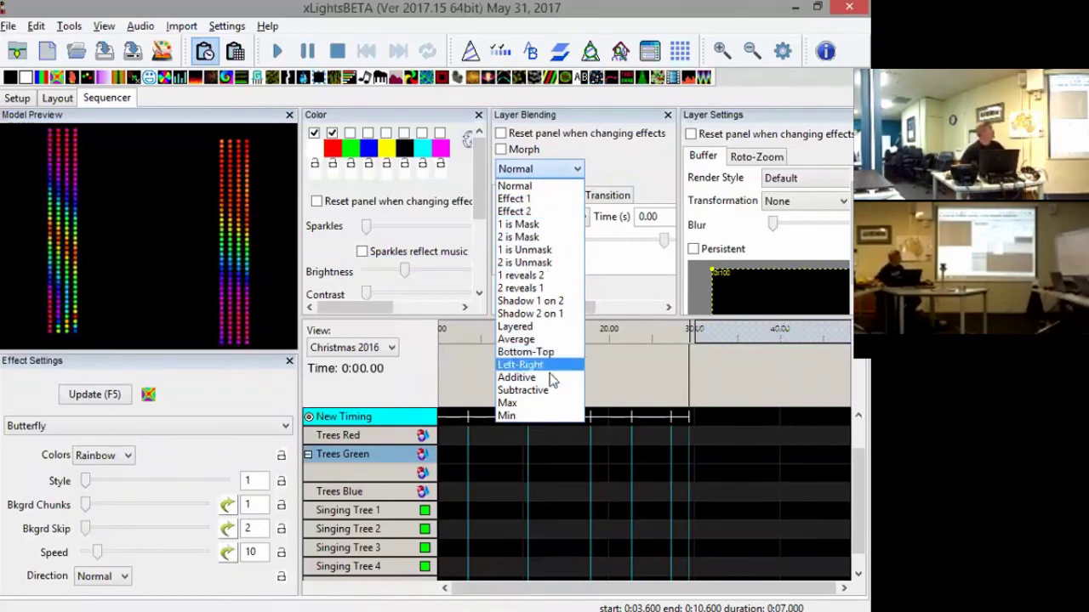
{"action": "left_click", "coordinate": [631, 393]}
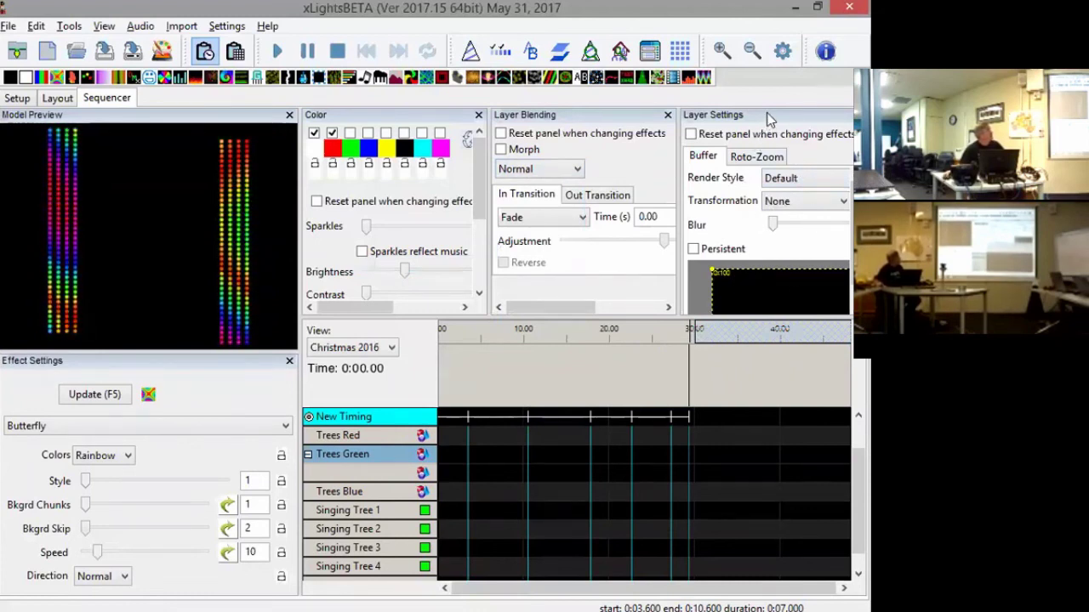
{"action": "left_click", "coordinate": [791, 176]}
{"action": "left_click", "coordinate": [791, 178]}
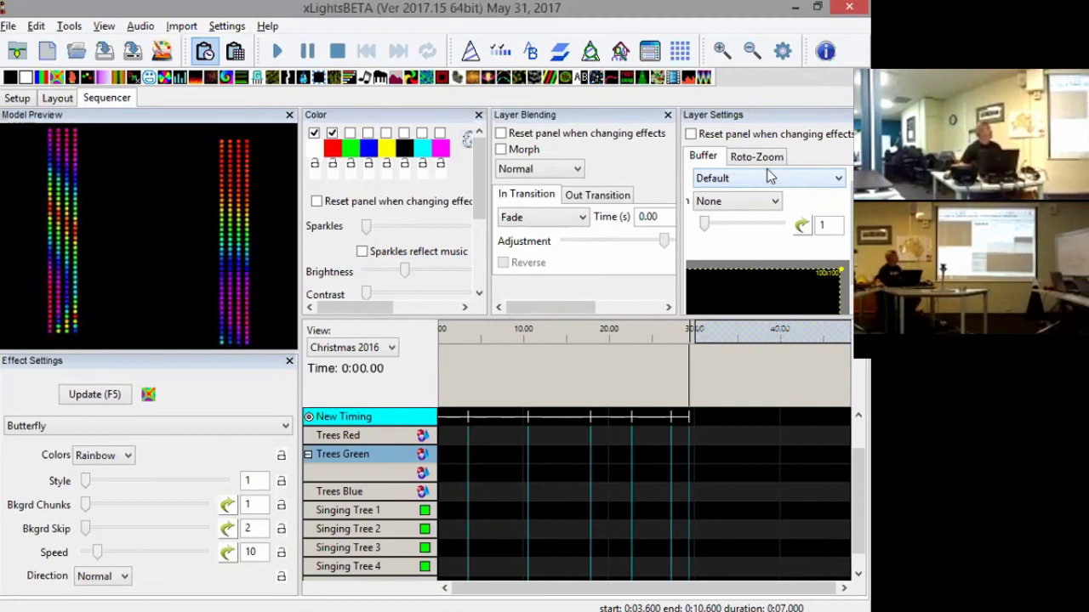
{"action": "left_click", "coordinate": [763, 180]}
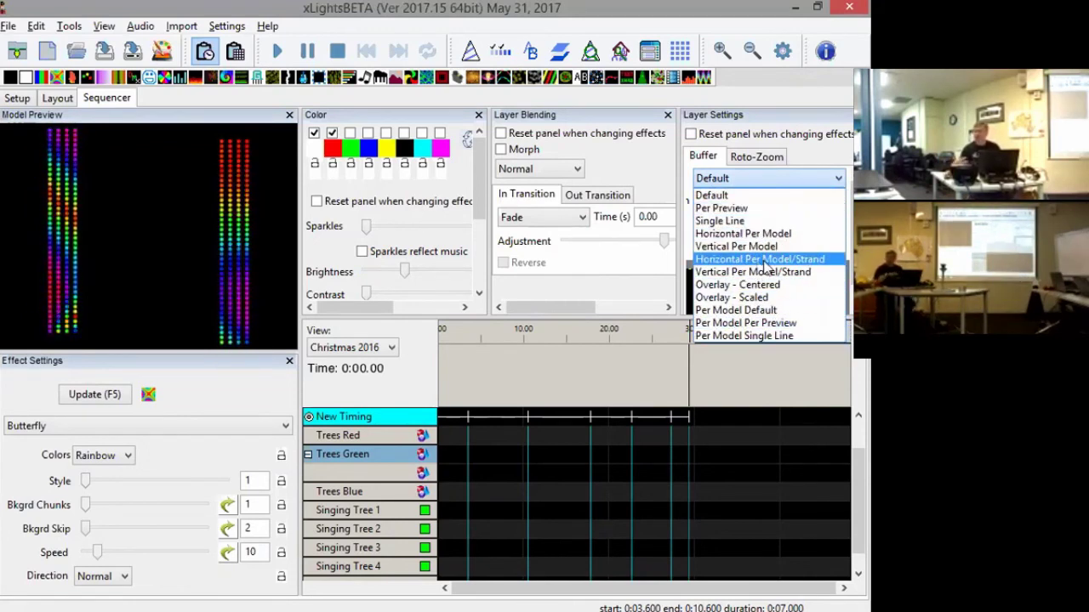
{"action": "left_click", "coordinate": [730, 409]}
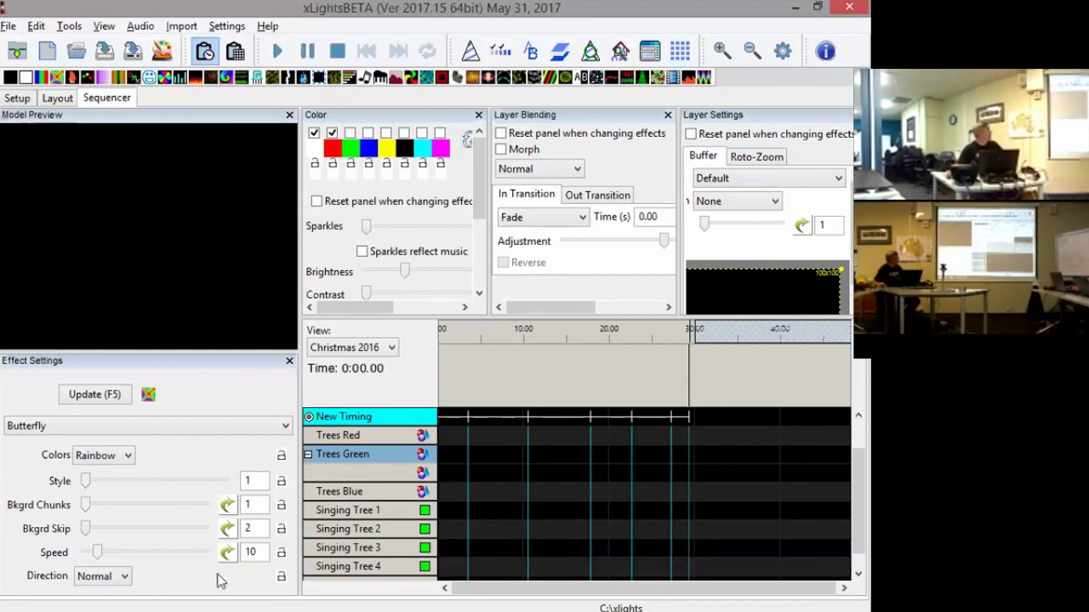
Preview the rainbow gradient preset in the red palette colour's Color Curve and discard it
{"action": "left_click", "coordinate": [335, 155]}
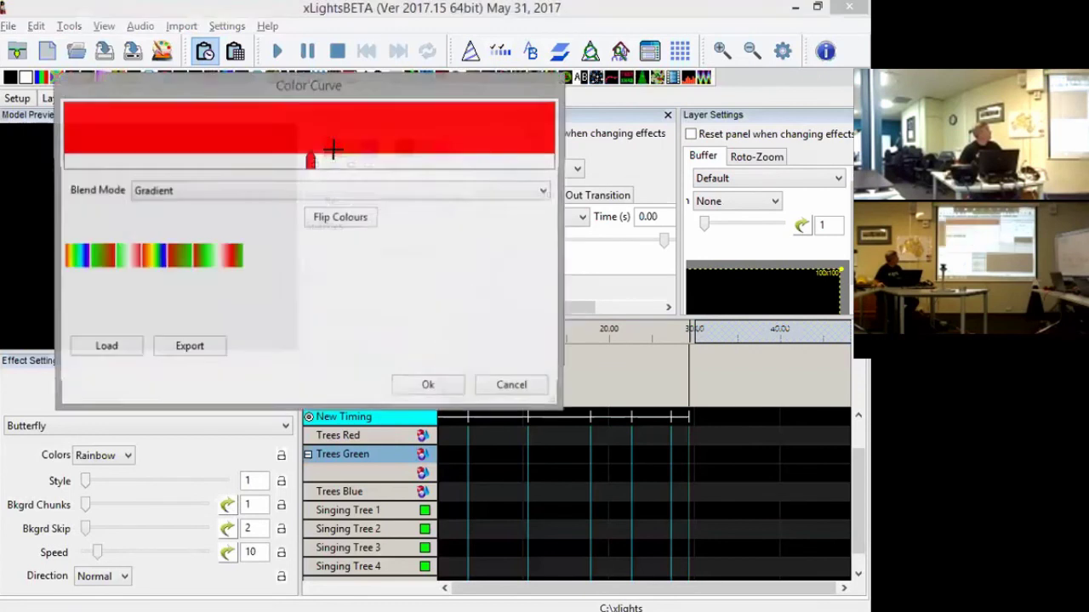
{"action": "left_click", "coordinate": [81, 255]}
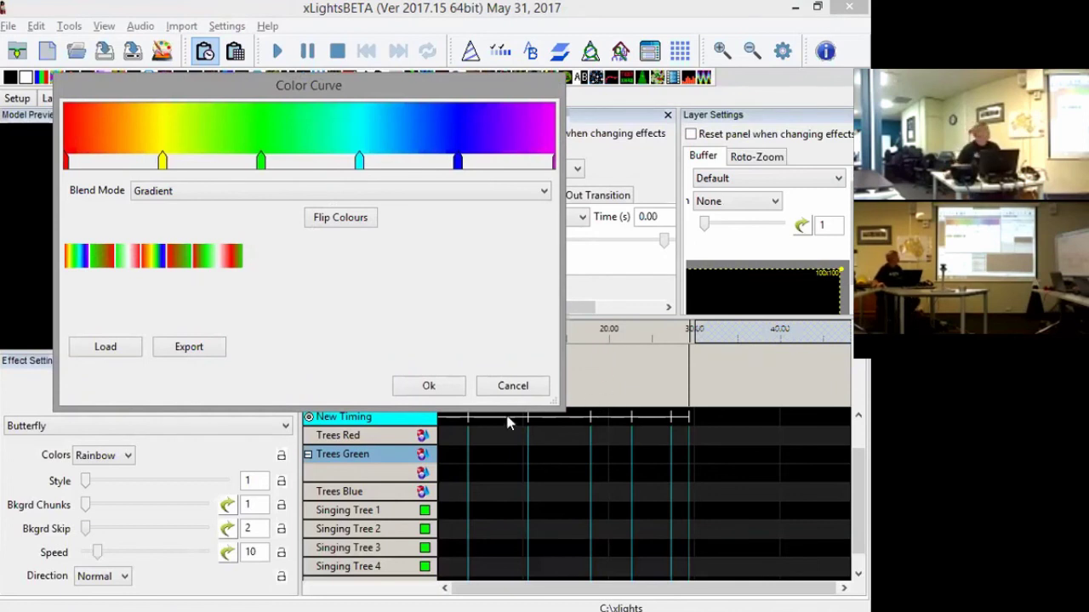
{"action": "key", "text": "Escape"}
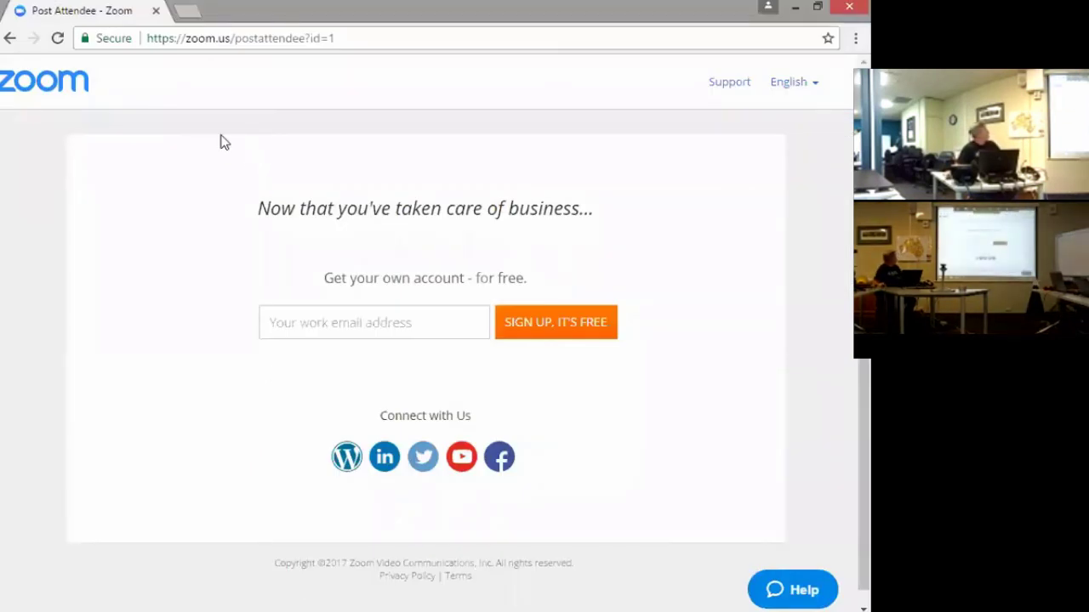
Switch to the web browser and open videos.xlights.org
{"action": "left_click", "coordinate": [200, 44]}
{"action": "type", "text": "v"}
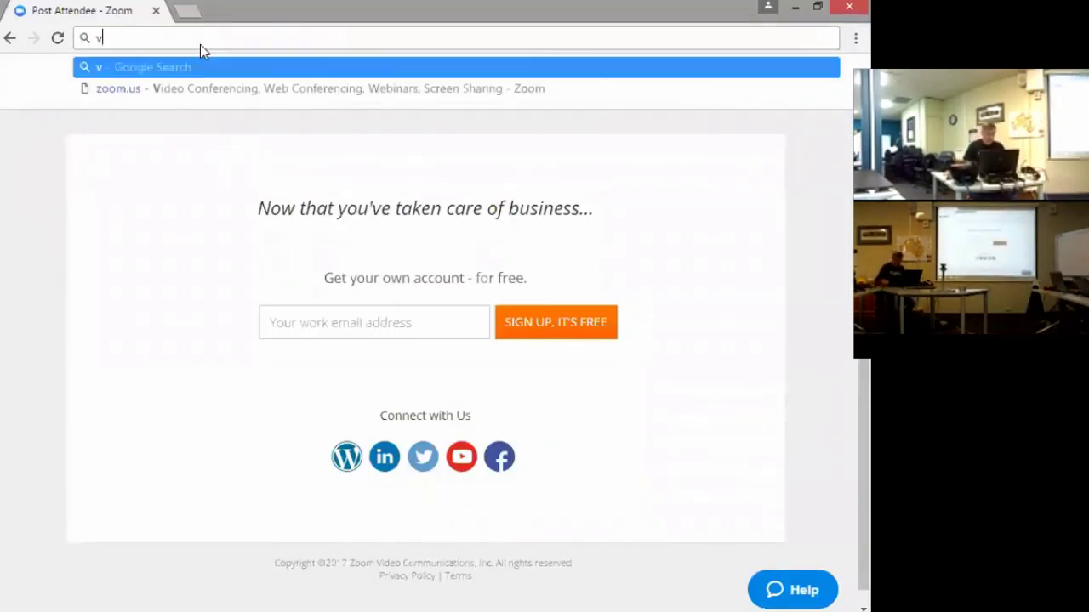
{"action": "type", "text": "ideos."}
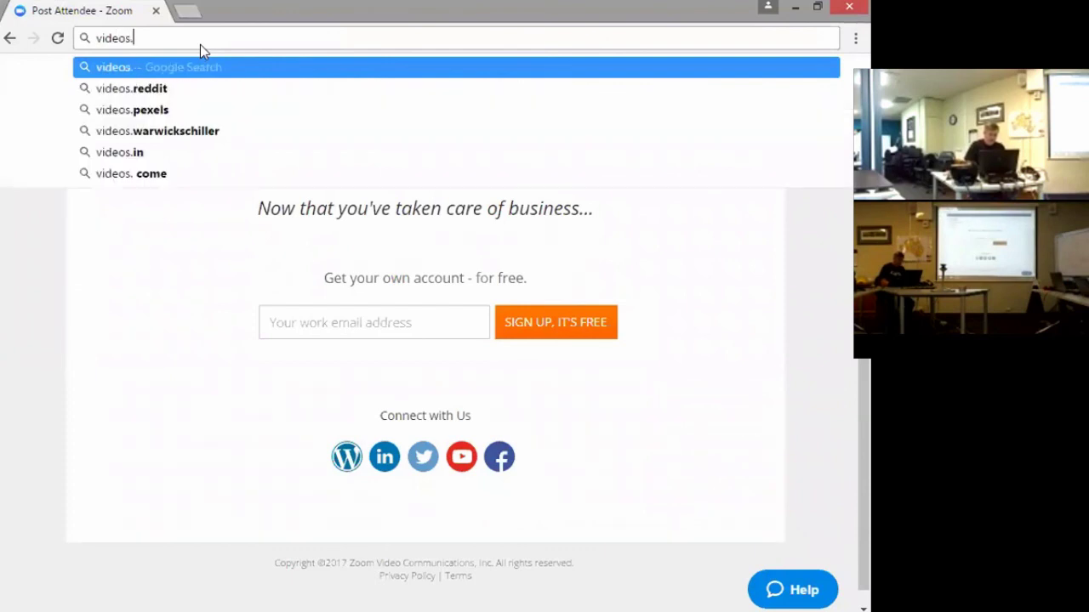
{"action": "type", "text": "xlights."}
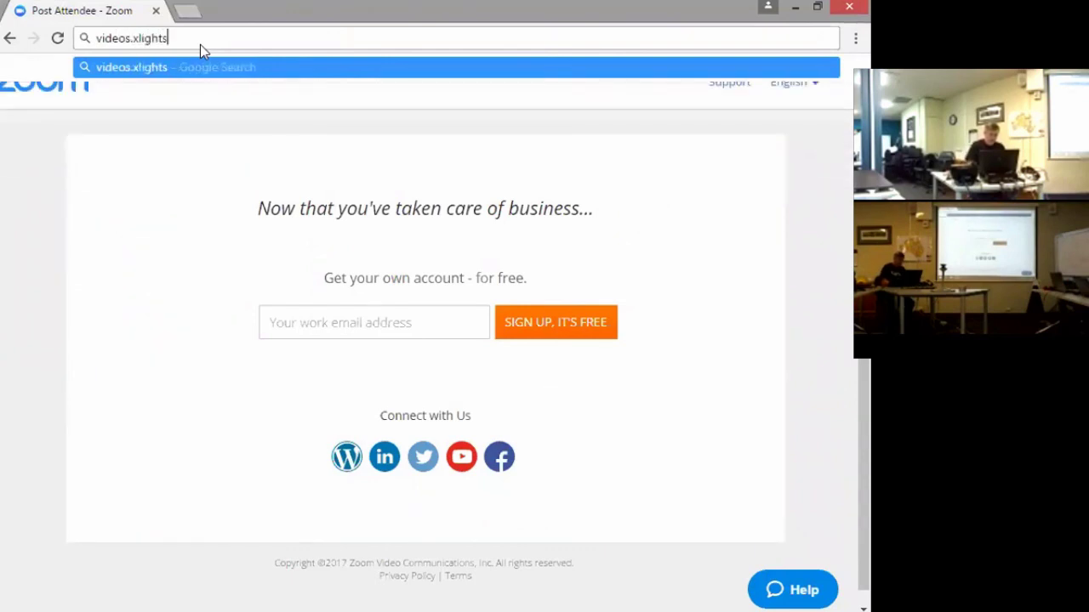
{"action": "type", "text": "org"}
{"action": "key", "text": "Return"}
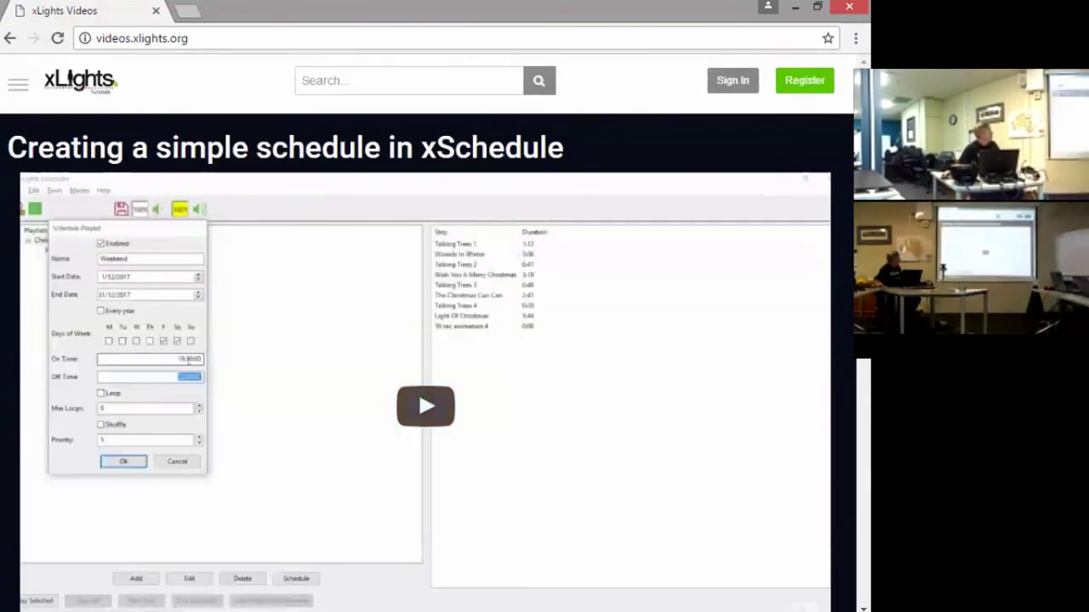
Look through the new and popular tutorial videos and the tags on the xLights Videos home page
{"action": "scroll", "coordinate": [418, 390], "scroll_direction": "down", "scroll_amount": 10}
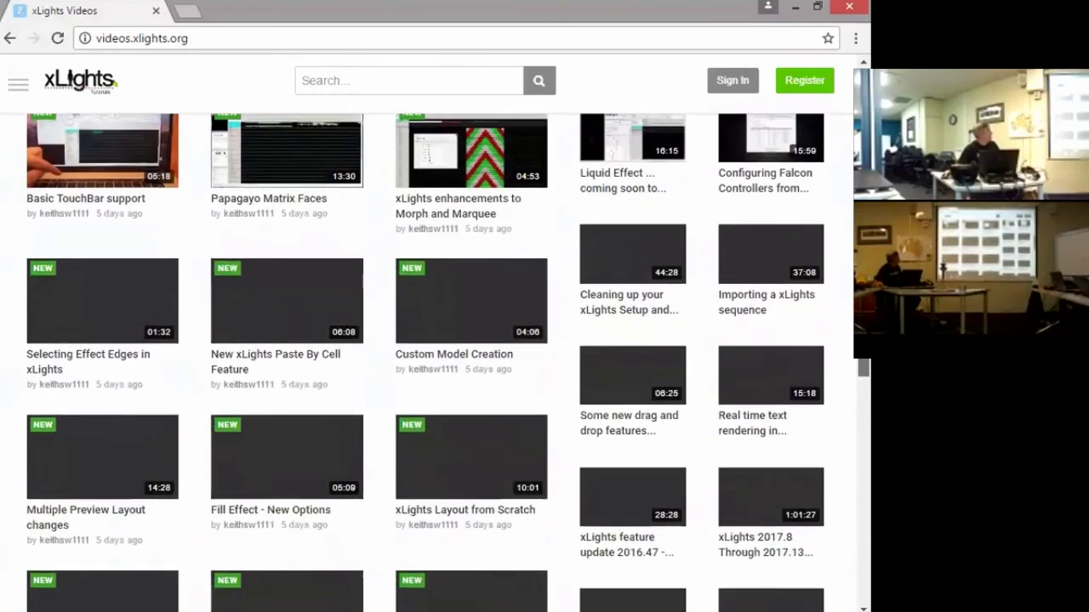
{"action": "scroll", "coordinate": [425, 357], "scroll_direction": "up", "scroll_amount": 1}
{"action": "scroll", "coordinate": [425, 358], "scroll_direction": "up", "scroll_amount": 1}
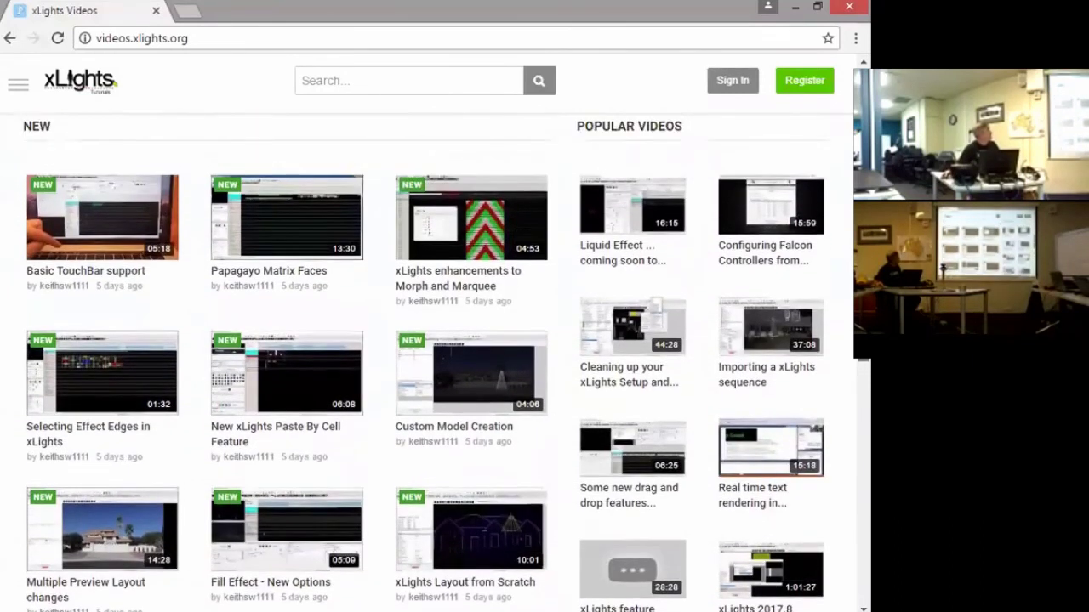
{"action": "scroll", "coordinate": [426, 357], "scroll_direction": "down", "scroll_amount": 1}
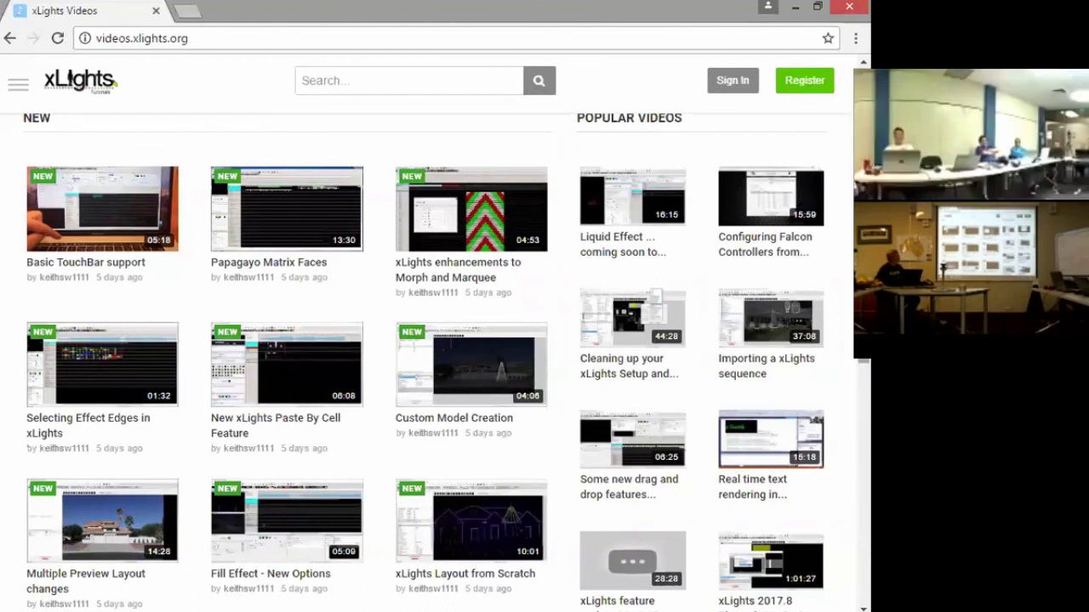
{"action": "scroll", "coordinate": [533, 362], "scroll_direction": "down", "scroll_amount": 1}
{"action": "scroll", "coordinate": [425, 363], "scroll_direction": "up", "scroll_amount": 1}
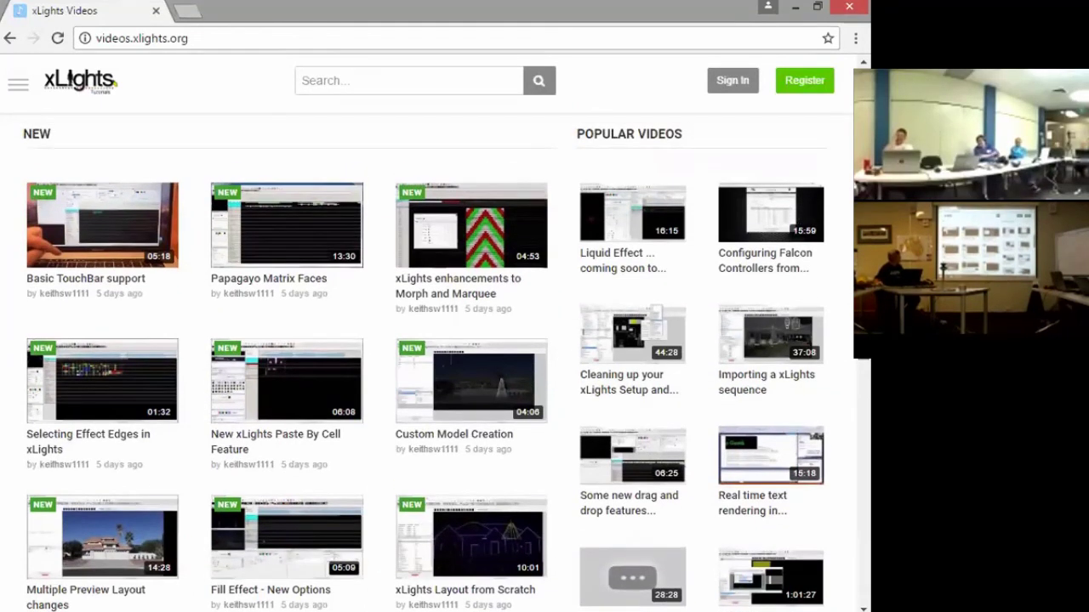
{"action": "scroll", "coordinate": [425, 363], "scroll_direction": "up", "scroll_amount": 2}
{"action": "scroll", "coordinate": [426, 362], "scroll_direction": "down", "scroll_amount": 2}
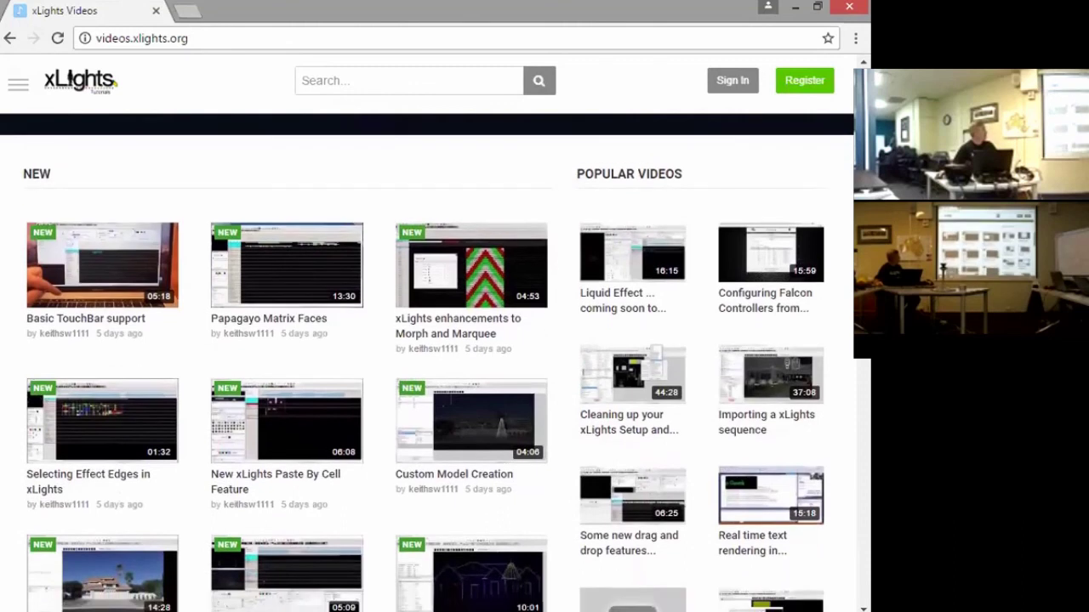
{"action": "scroll", "coordinate": [425, 362], "scroll_direction": "down", "scroll_amount": 6}
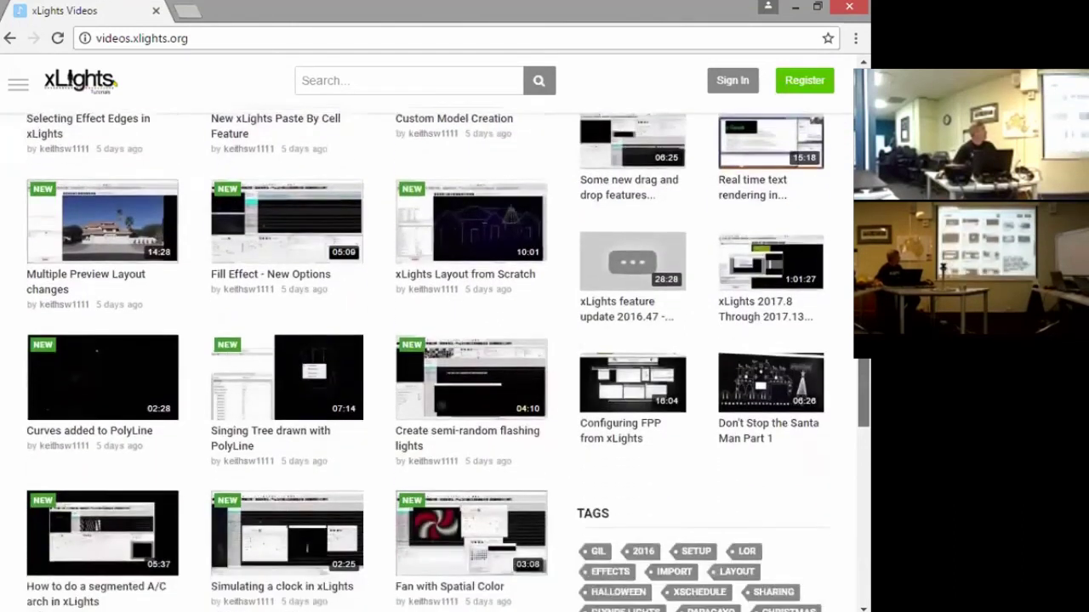
{"action": "scroll", "coordinate": [425, 362], "scroll_direction": "up", "scroll_amount": 3}
{"action": "scroll", "coordinate": [426, 362], "scroll_direction": "up", "scroll_amount": 3}
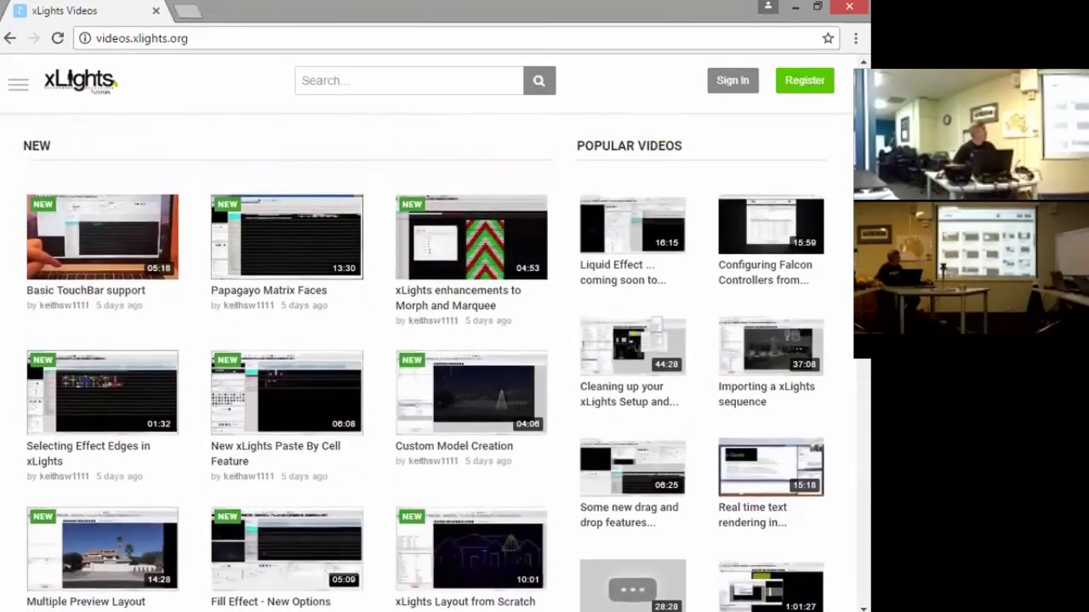